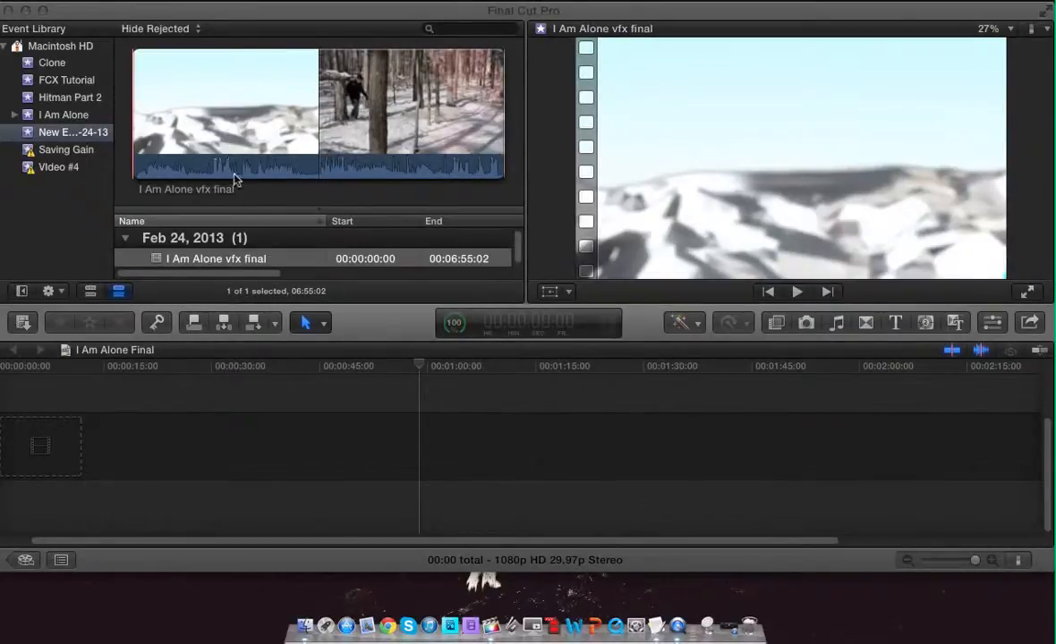
left_click(288, 16)
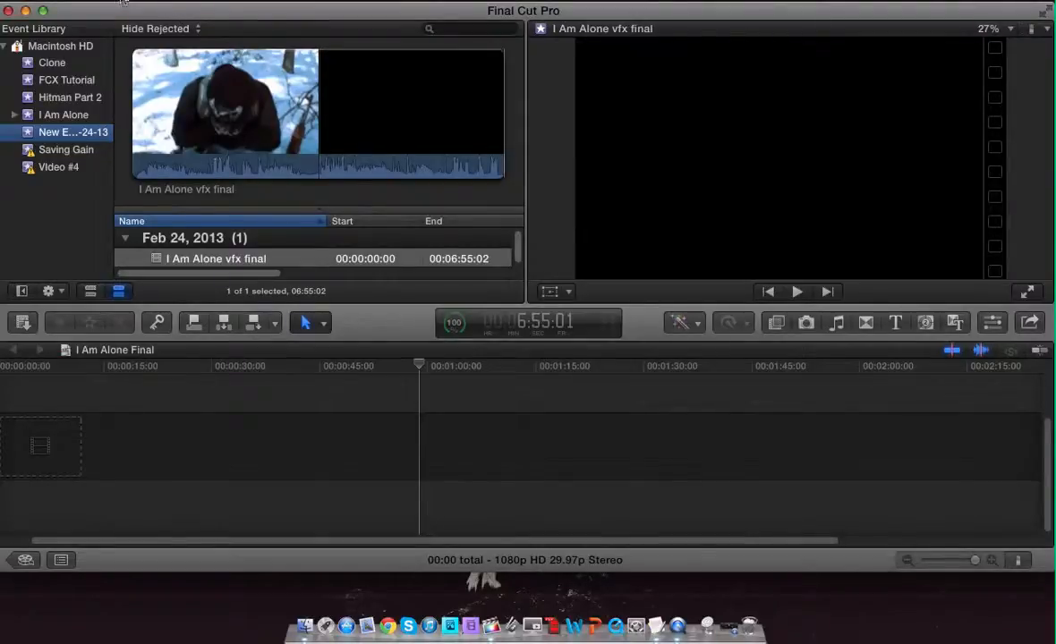
left_click(541, 337)
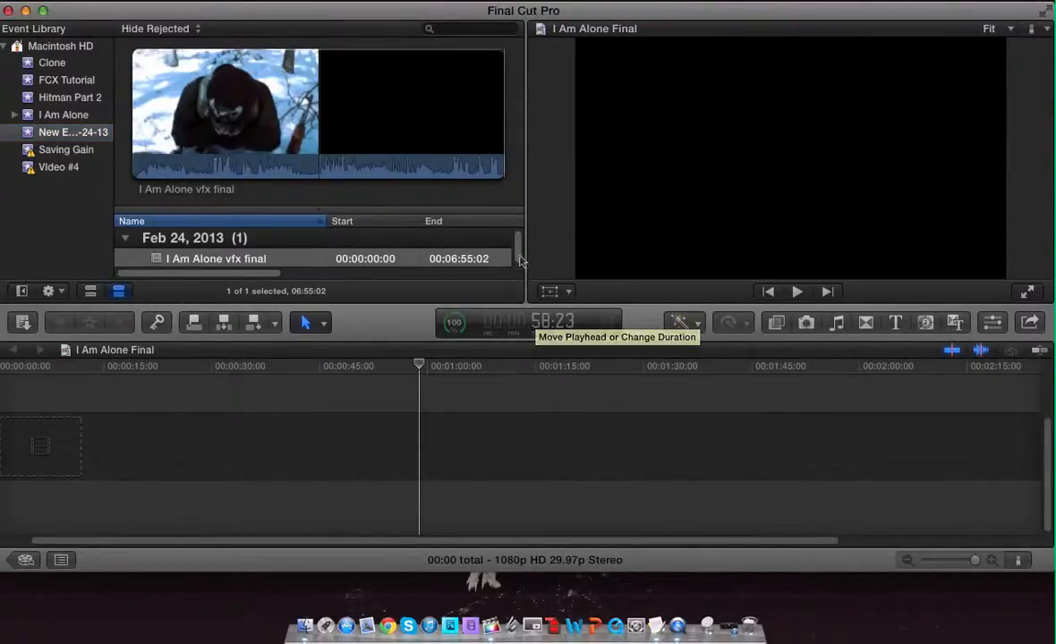
left_click(320, 191)
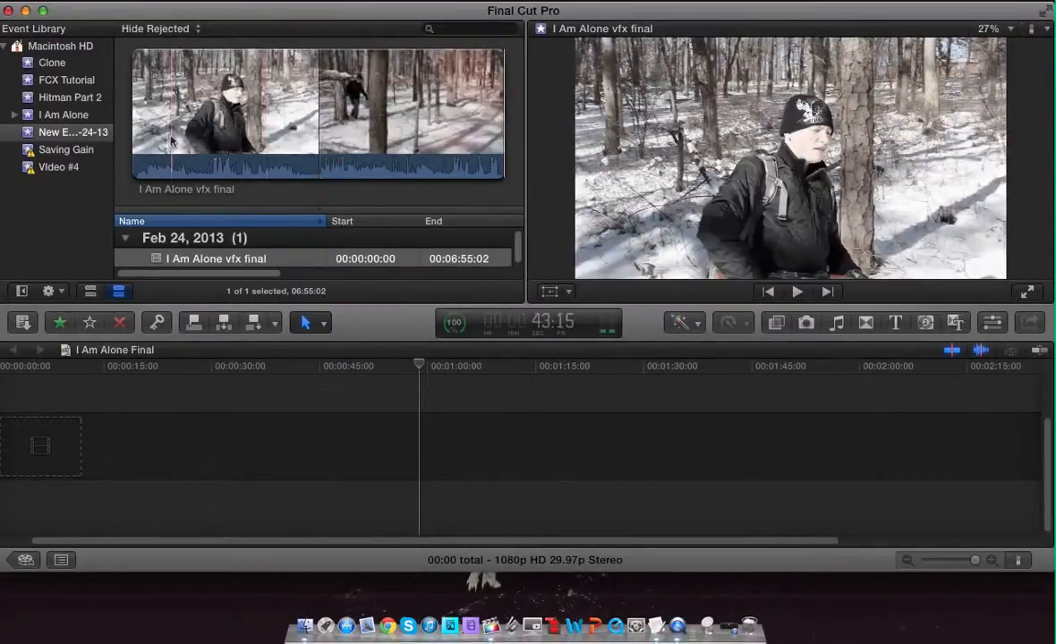
left_click(859, 403)
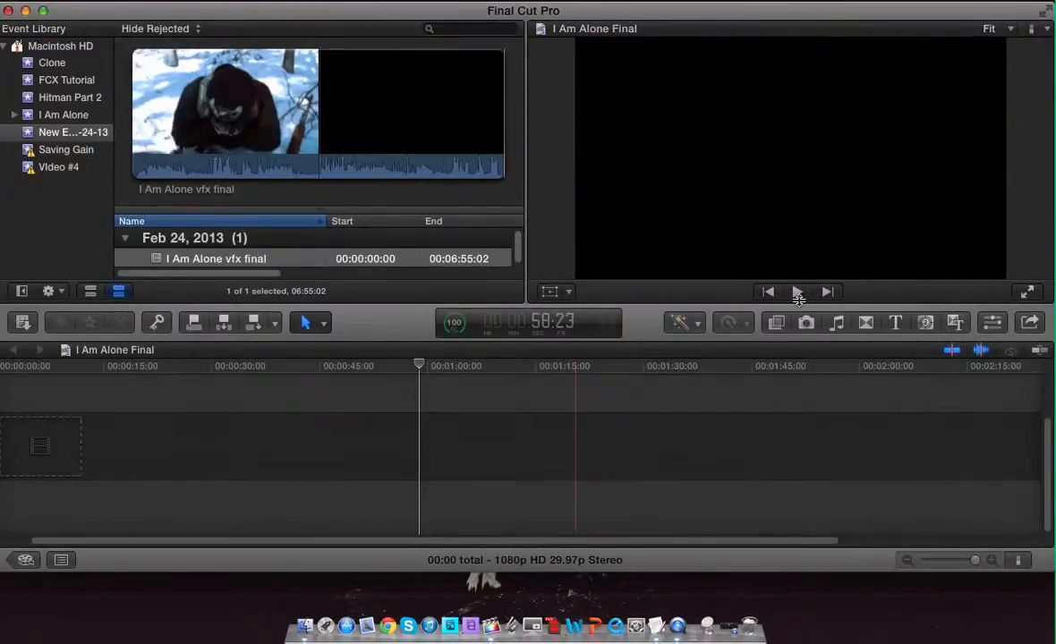
left_click_drag(152, 376, 546, 402)
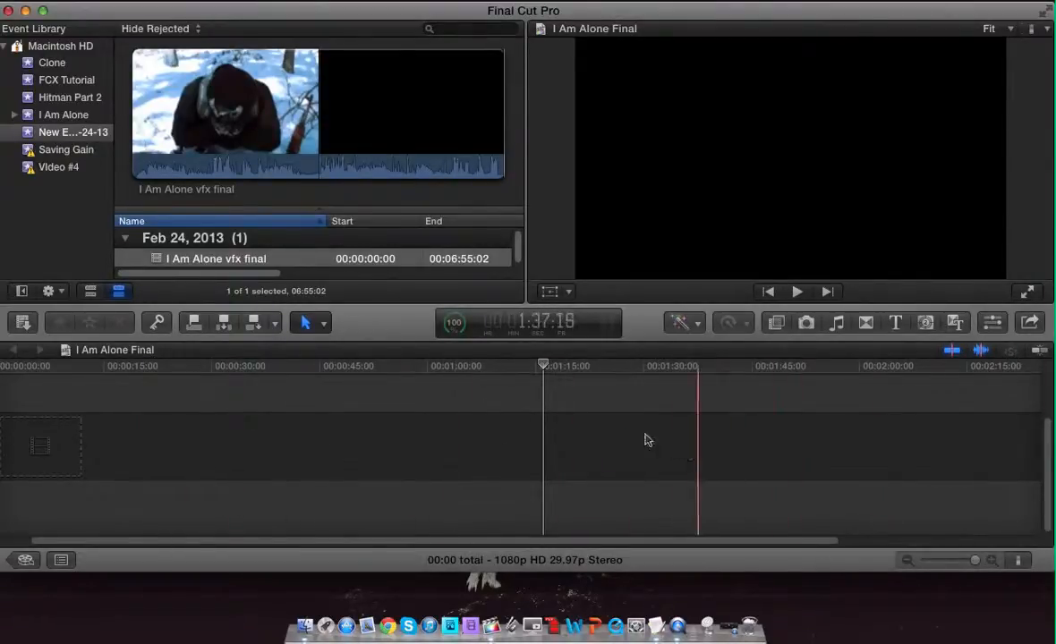
left_click(368, 394)
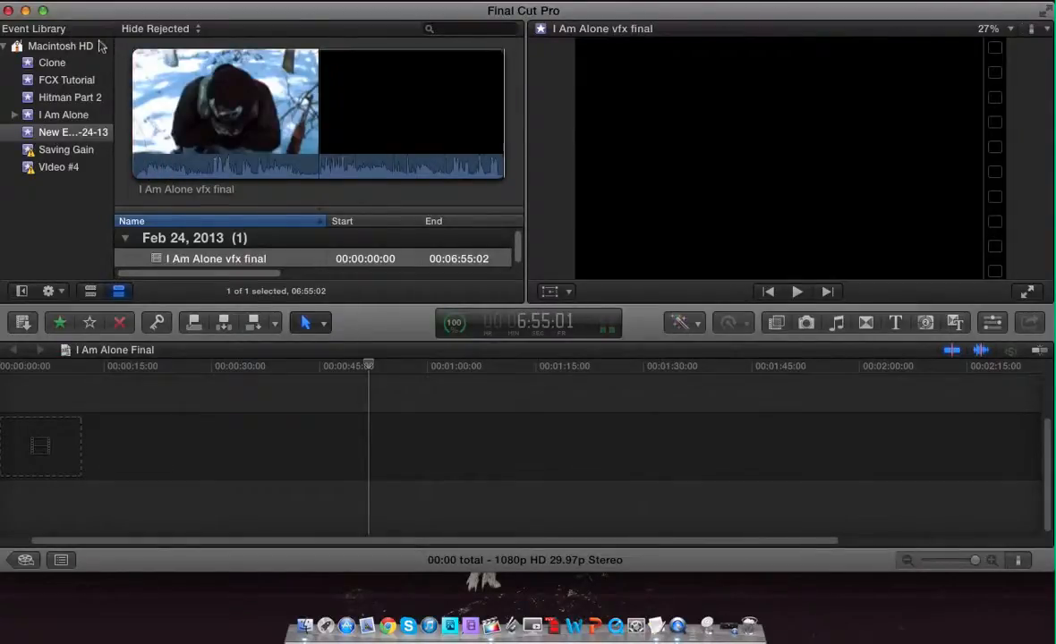
Step: Look through the clips of the existing events from Clone down to New Event 2-24-13
left_click(46, 64)
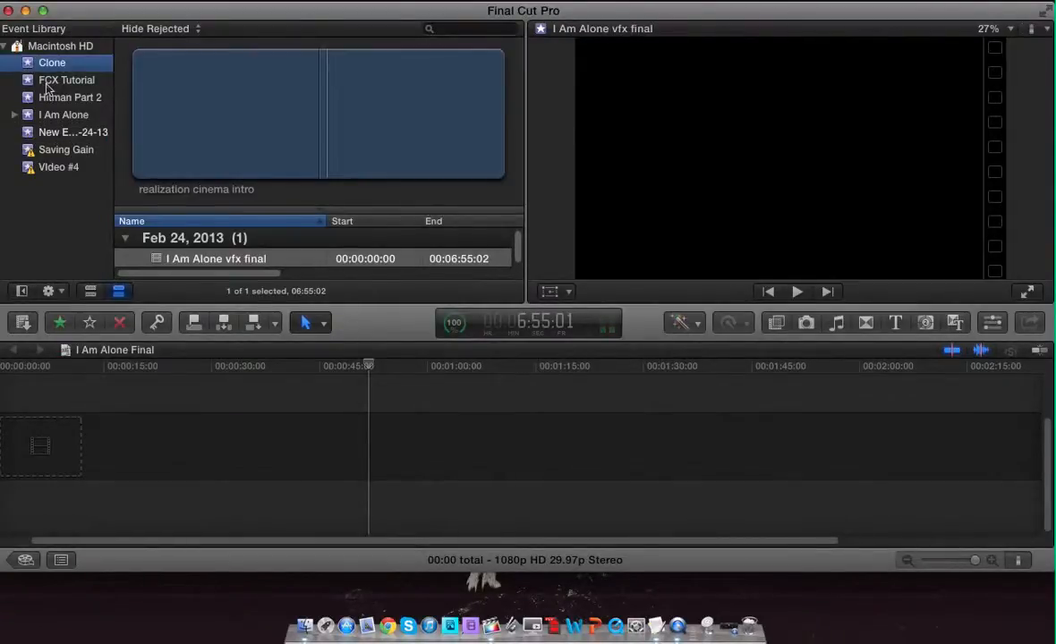
key("Down")
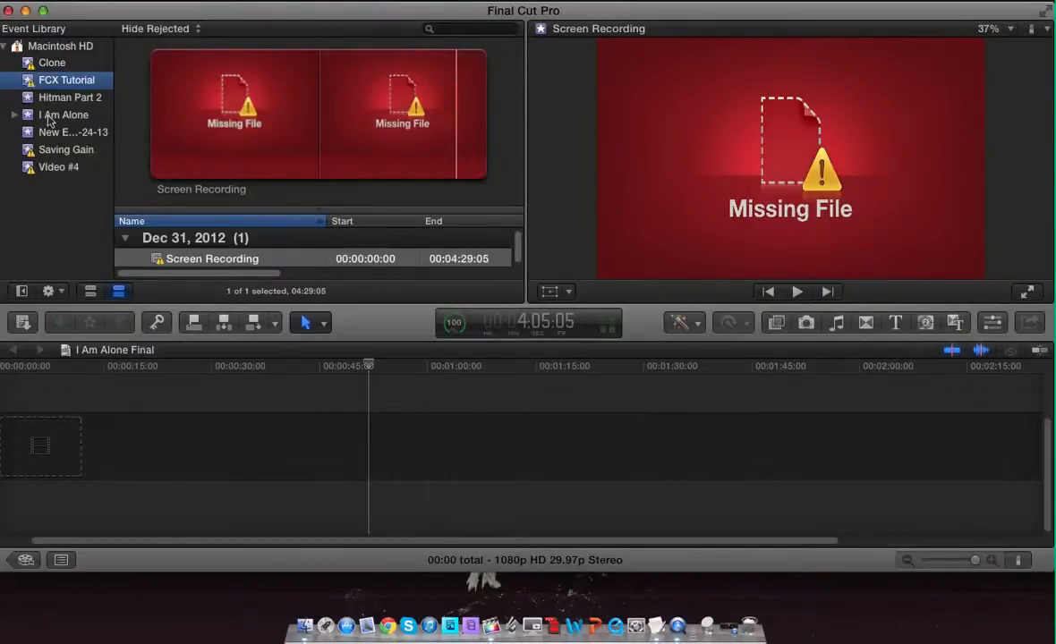
key("Down")
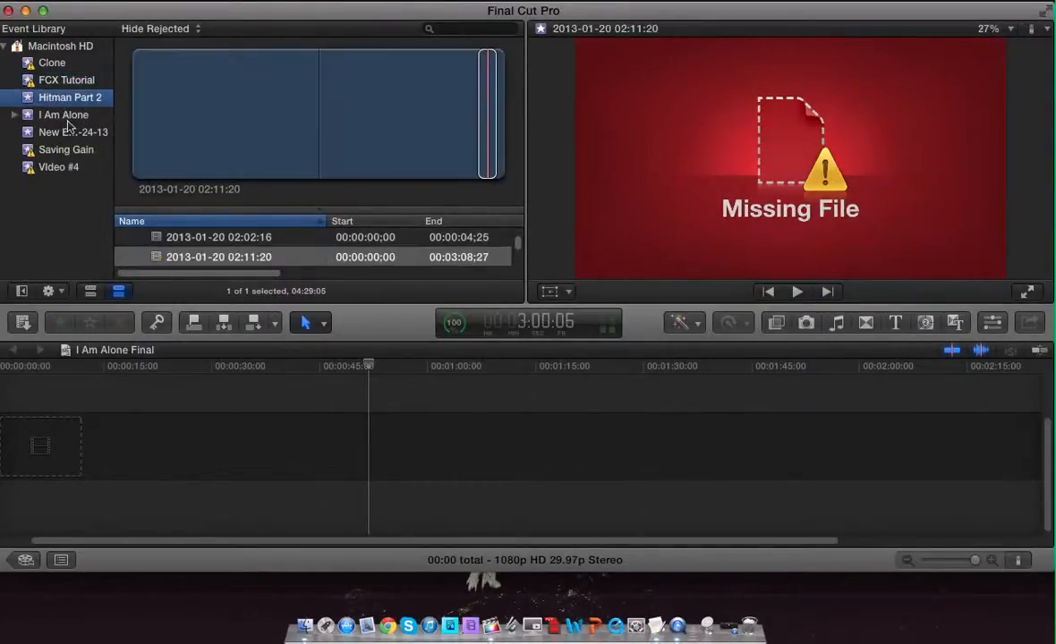
key("Down")
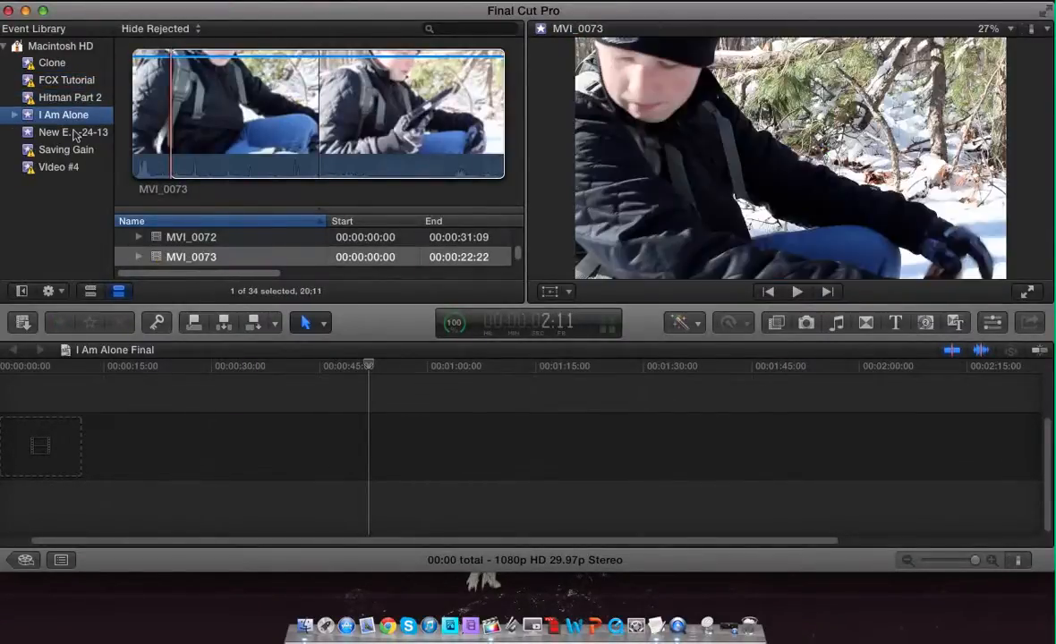
left_click(77, 134)
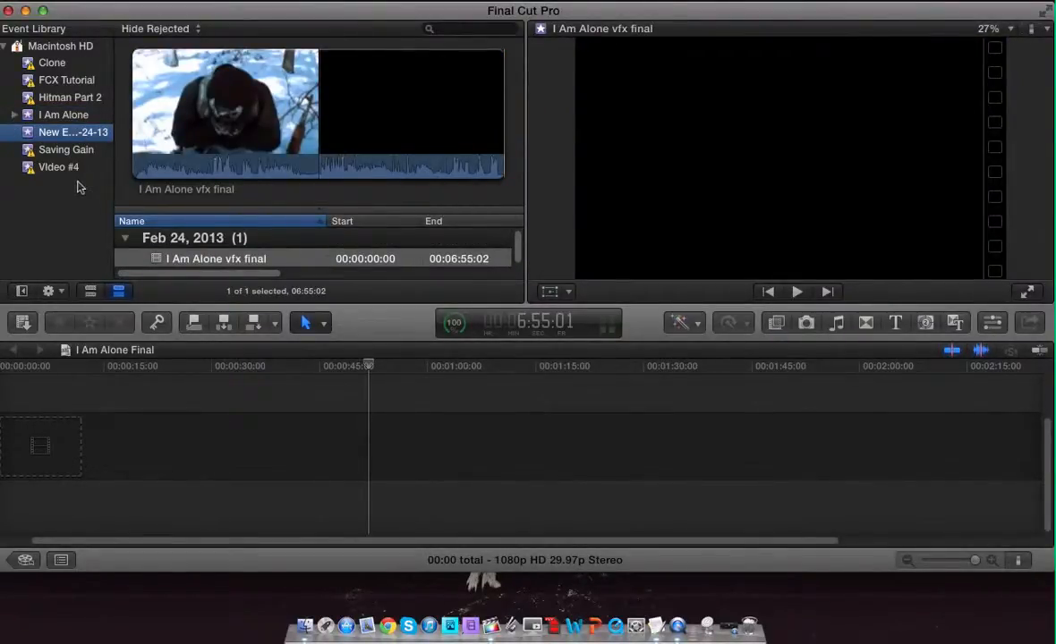
Step: Create a new event named Tut in the Event Library and select it
left_click(144, 2)
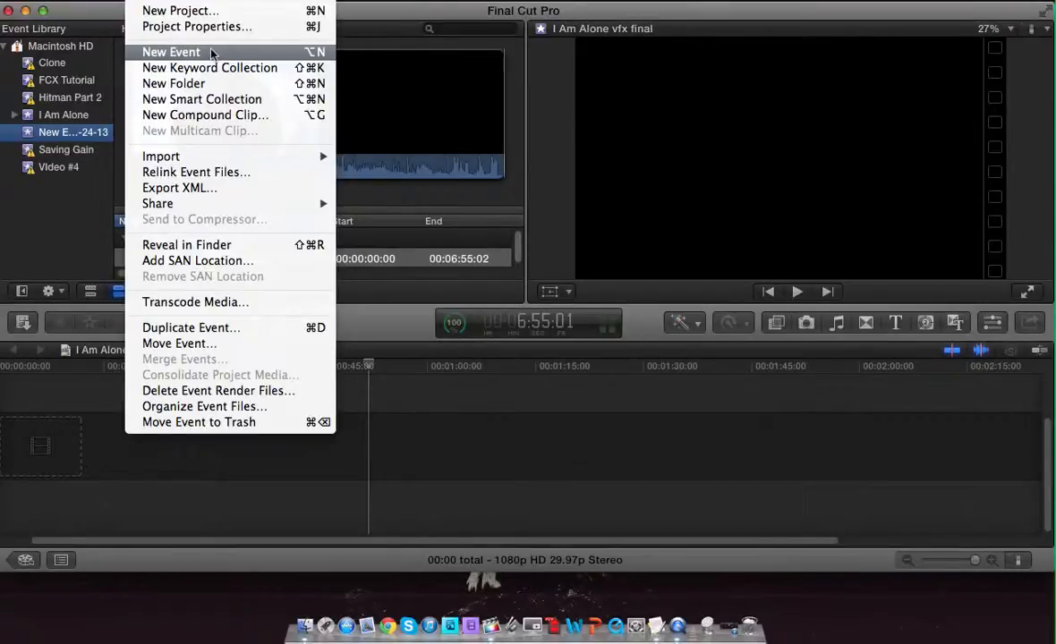
left_click(211, 52)
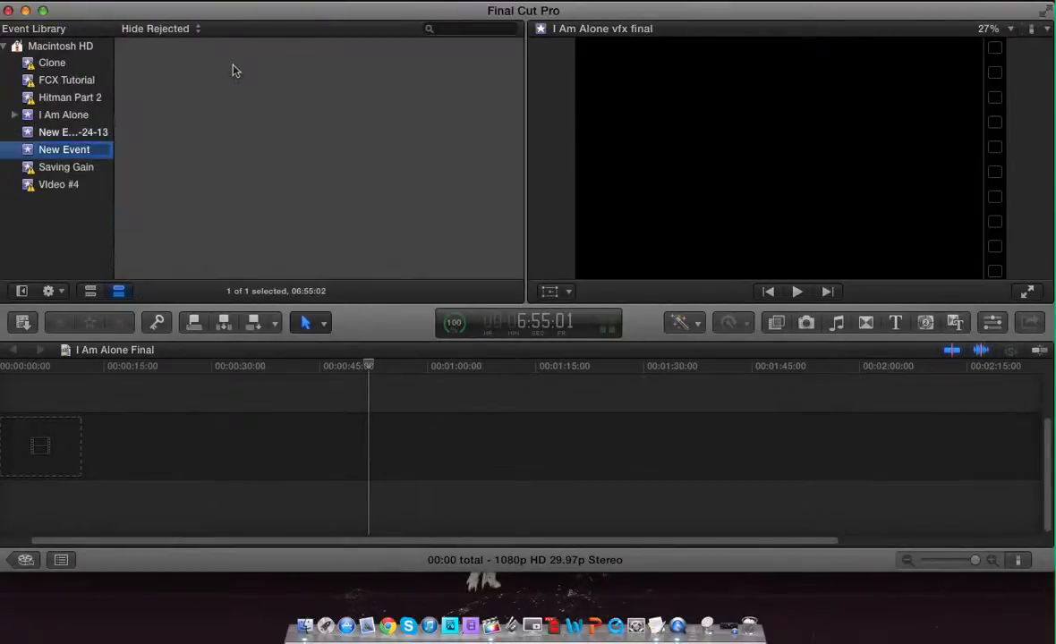
left_click(88, 152)
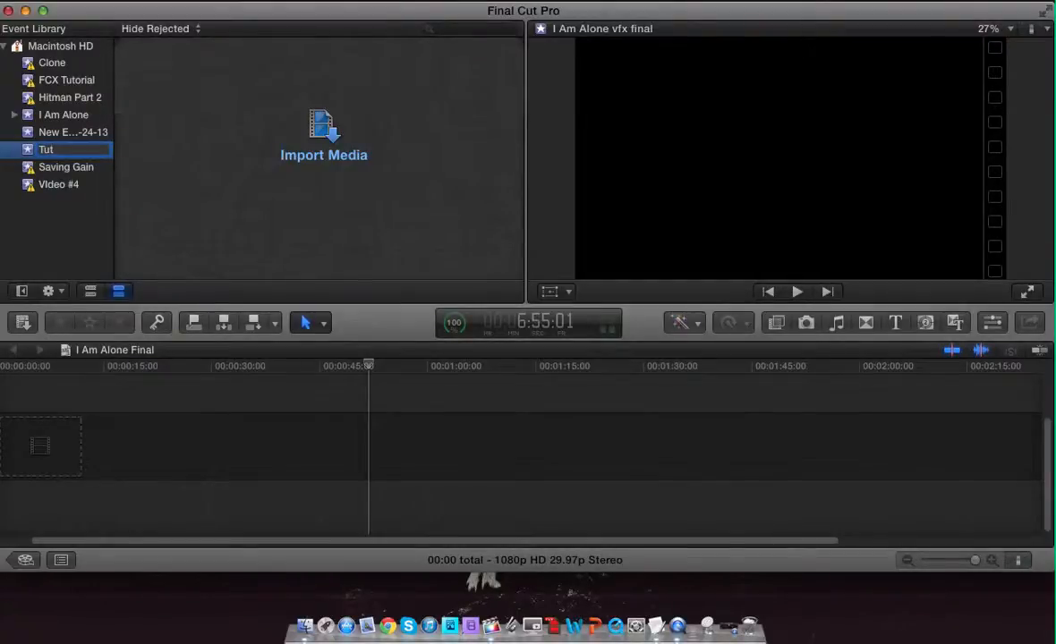
left_click(98, 261)
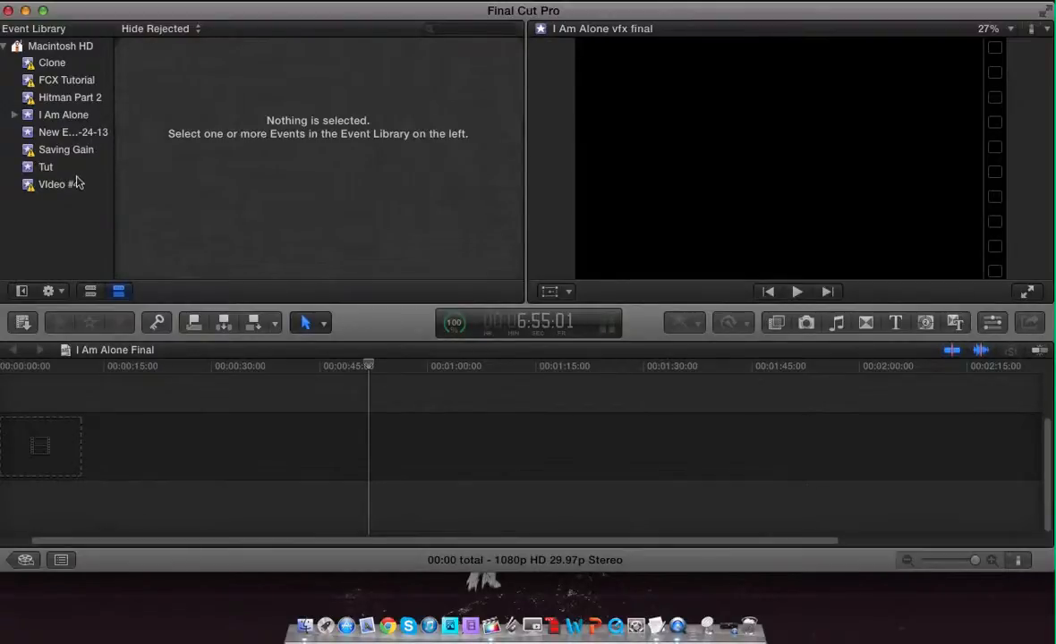
left_click(46, 167)
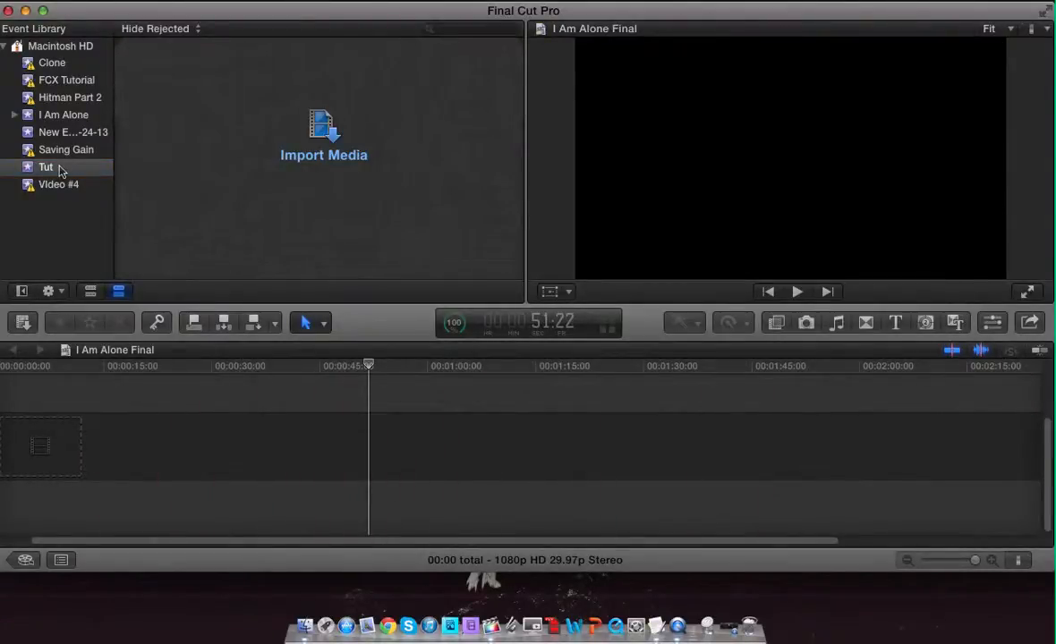
left_click(151, 4)
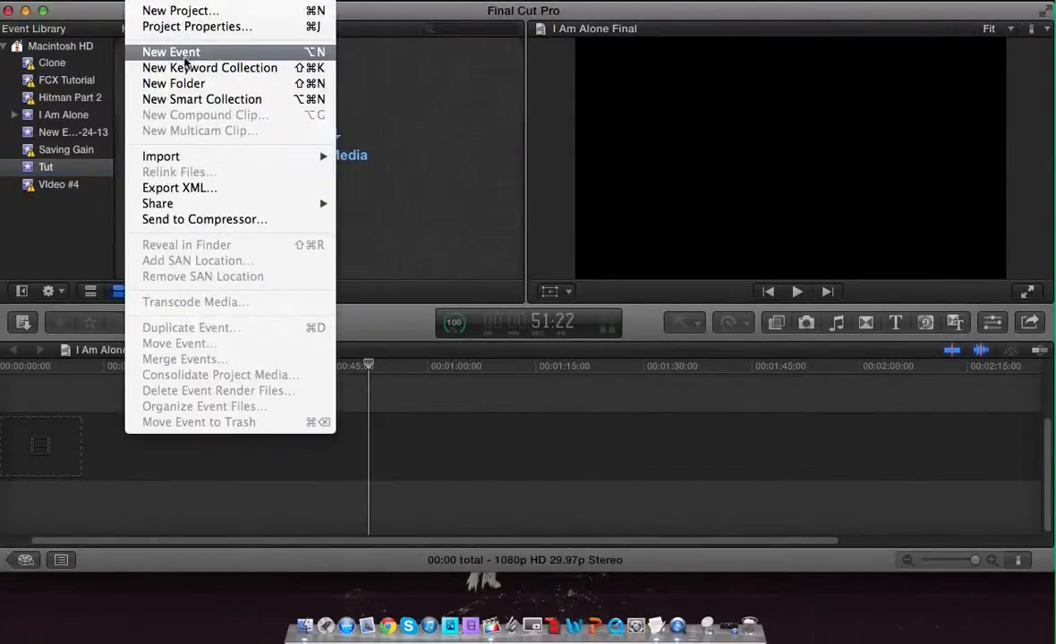
left_click(212, 14)
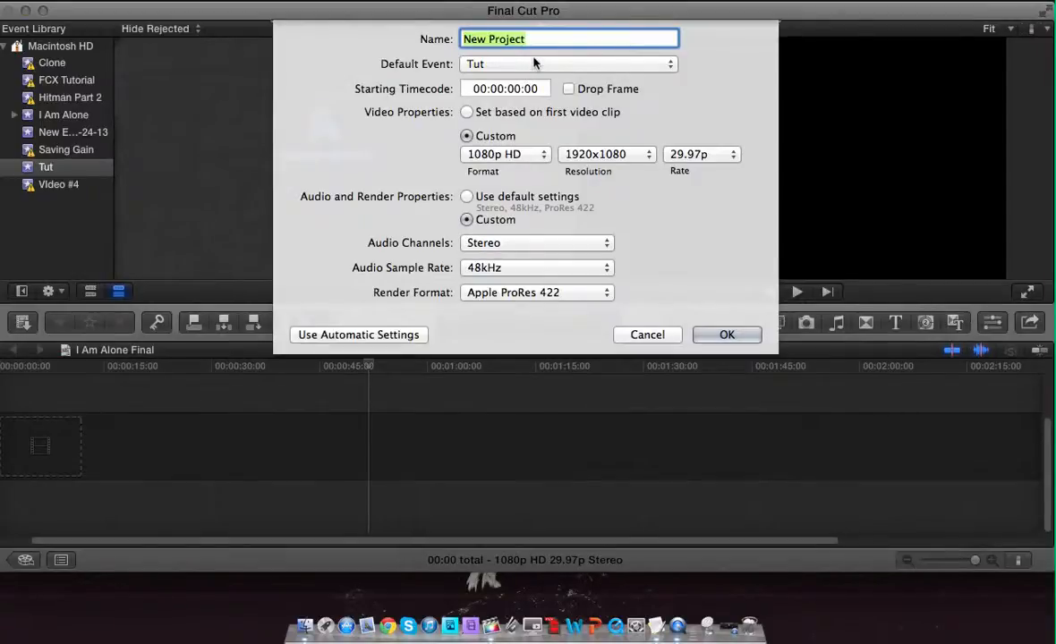
key("BackSpace")
type("Tut")
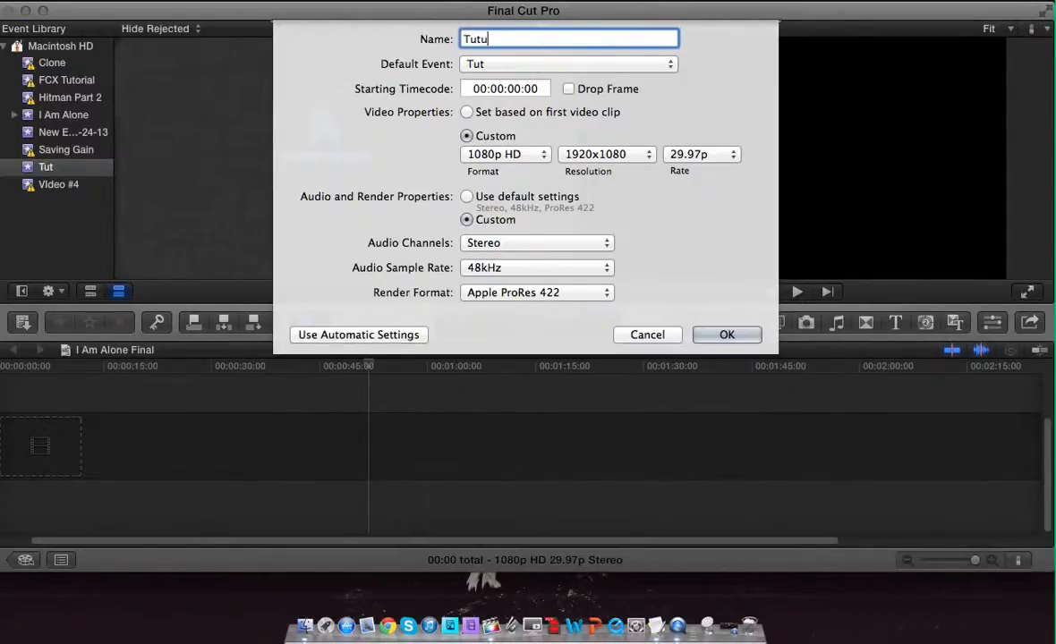
left_click(497, 64)
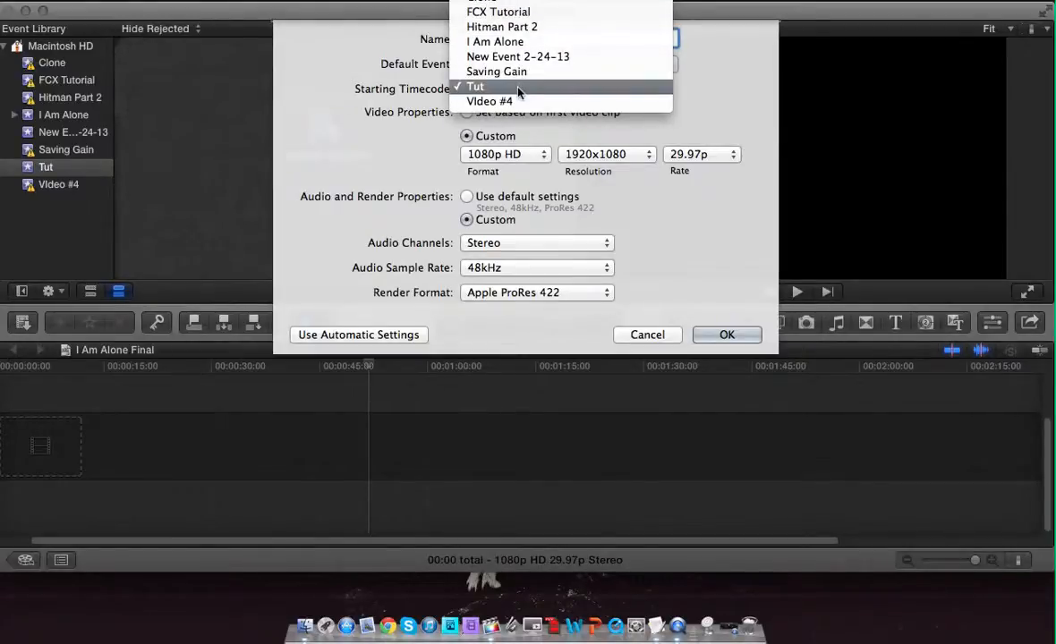
left_click(477, 84)
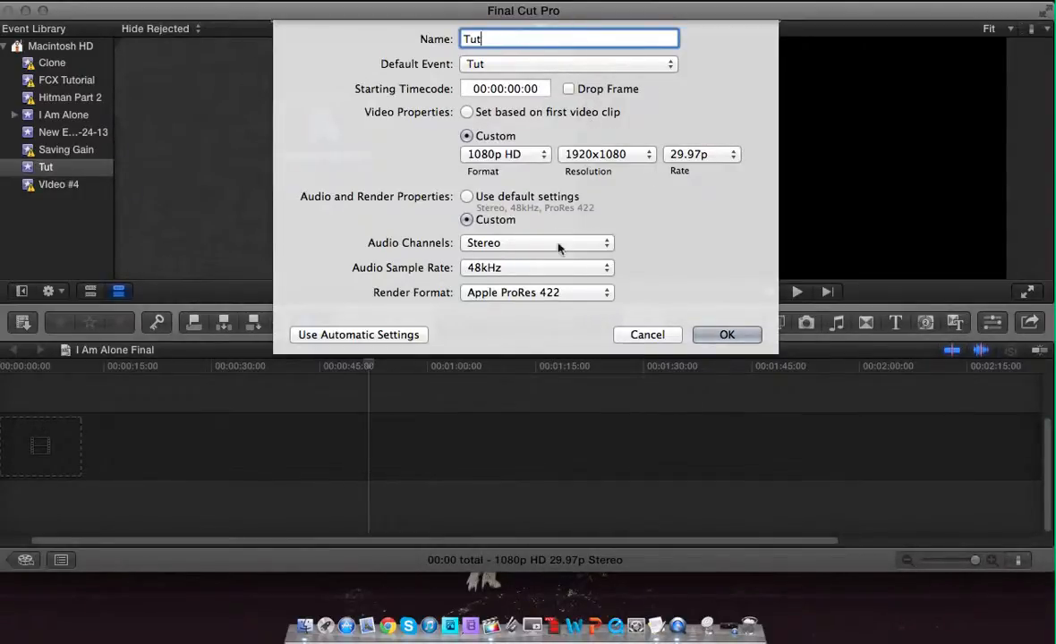
left_click(647, 335)
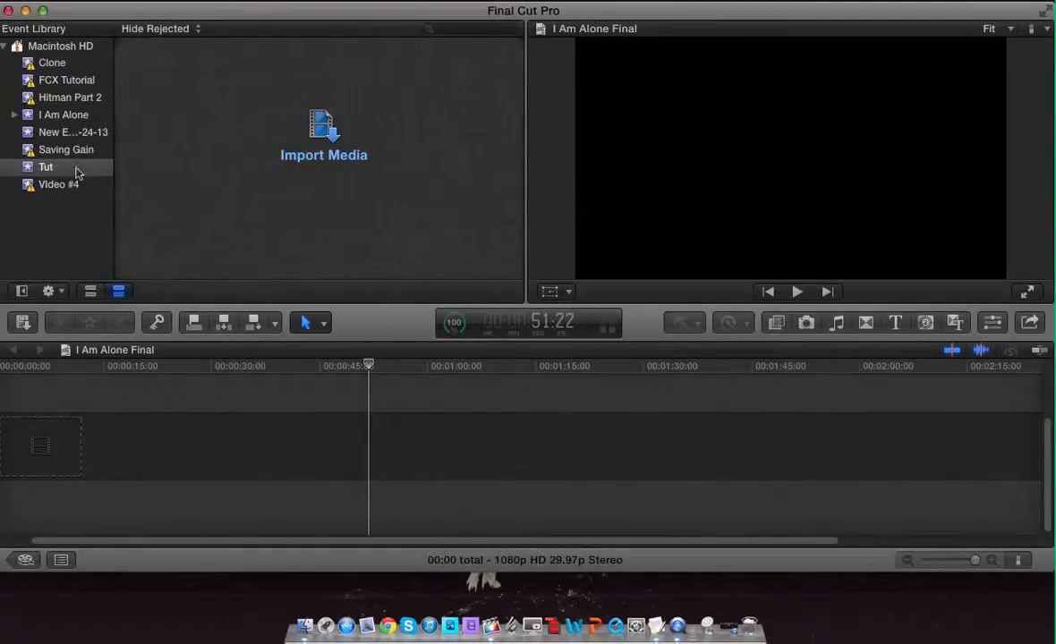
left_click(164, 3)
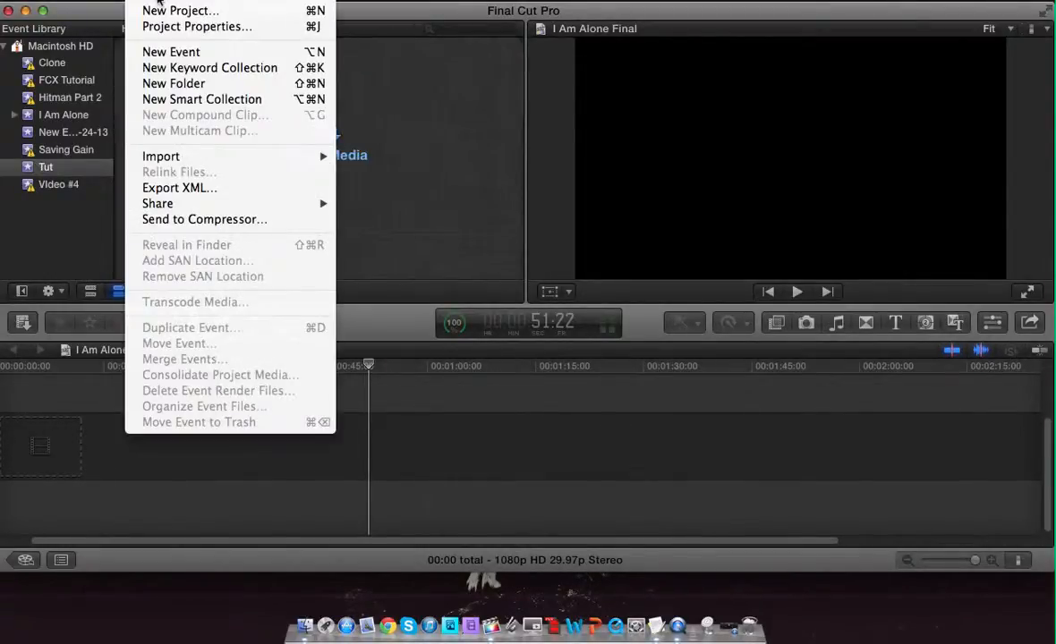
left_click(73, 204)
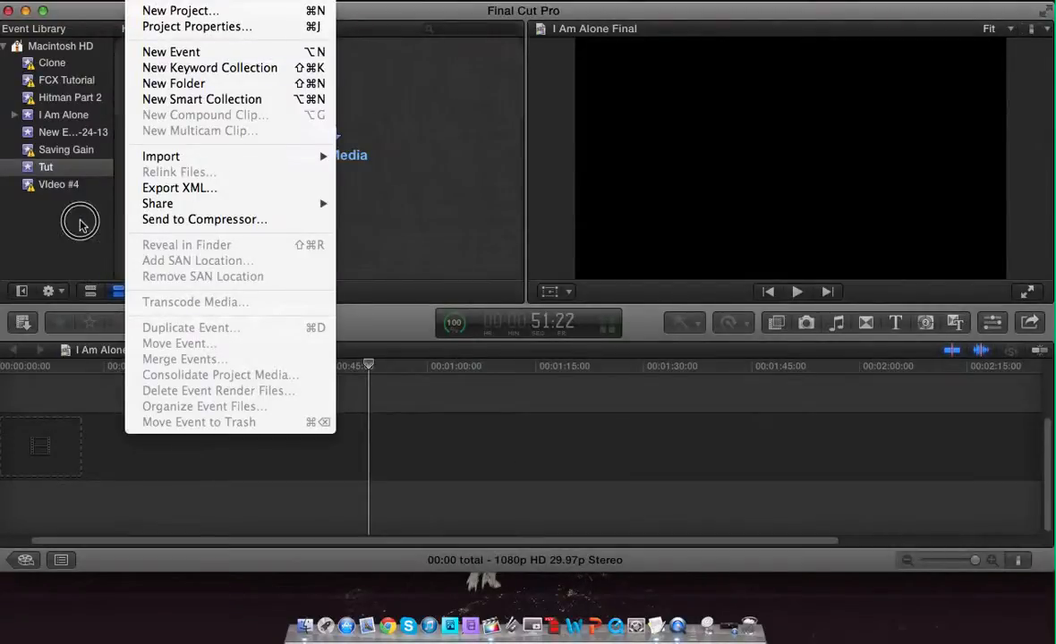
Step: Start importing media into the Tut event and browse to the Desktop folder
left_click(71, 167)
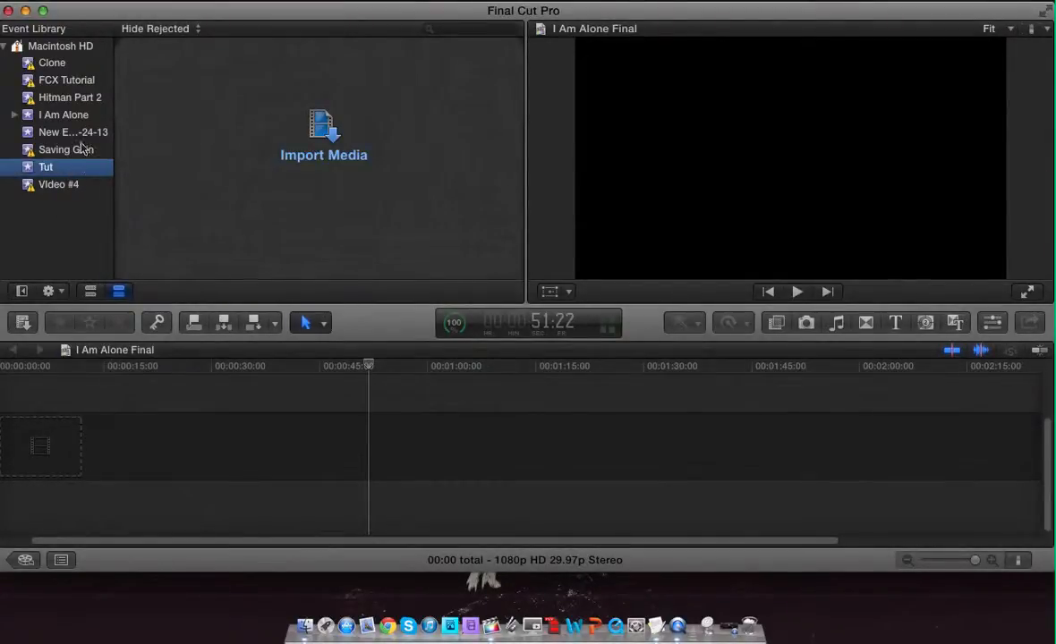
left_click(347, 134)
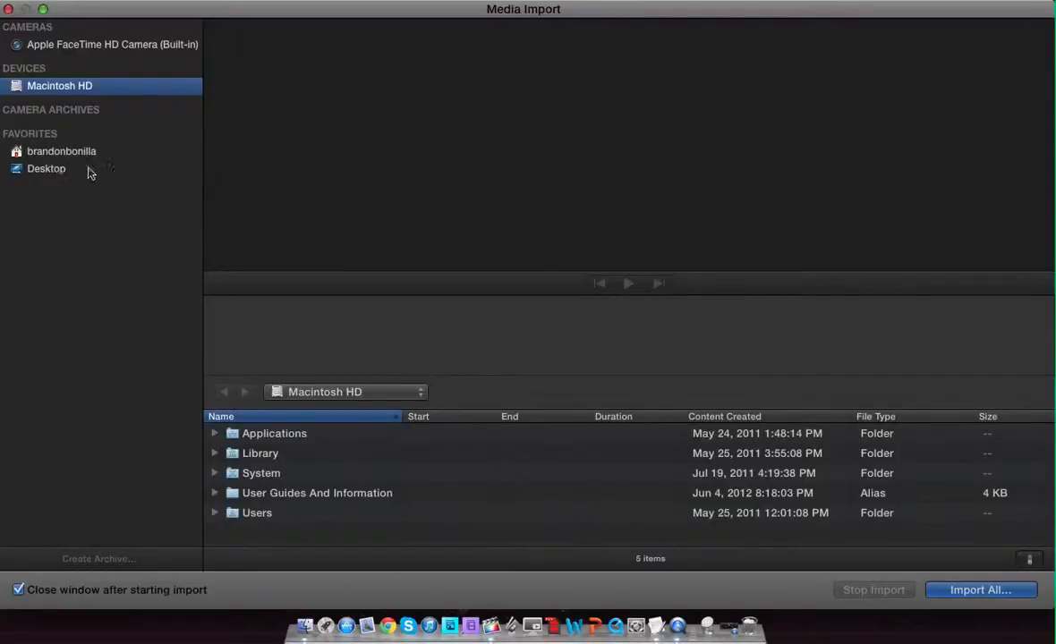
left_click(53, 173)
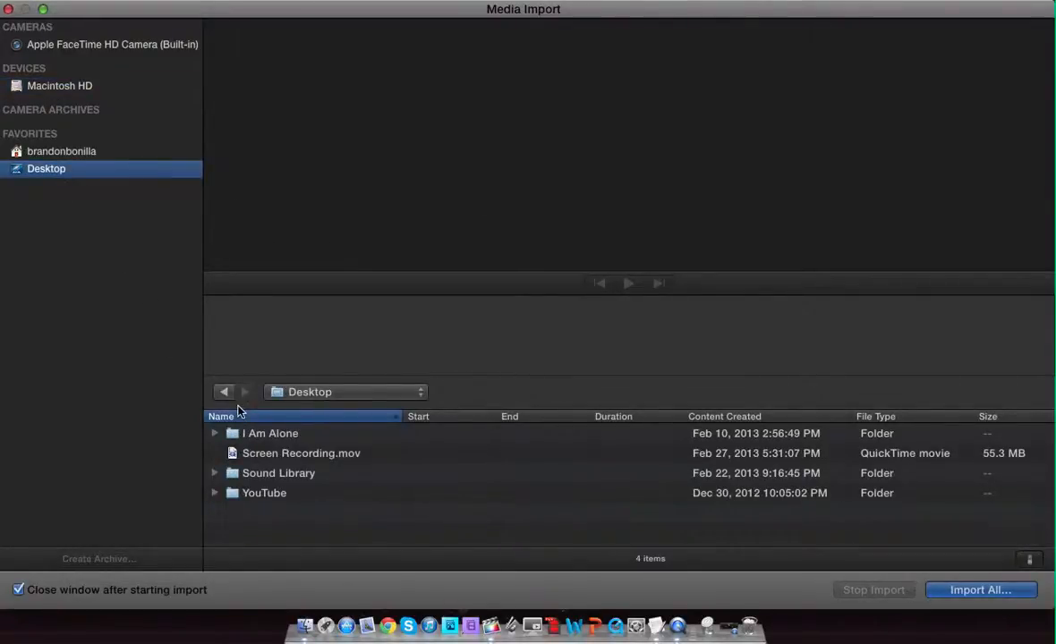
Step: Look through the movie files inside the I Am Alone folder on the Desktop
left_click(233, 497)
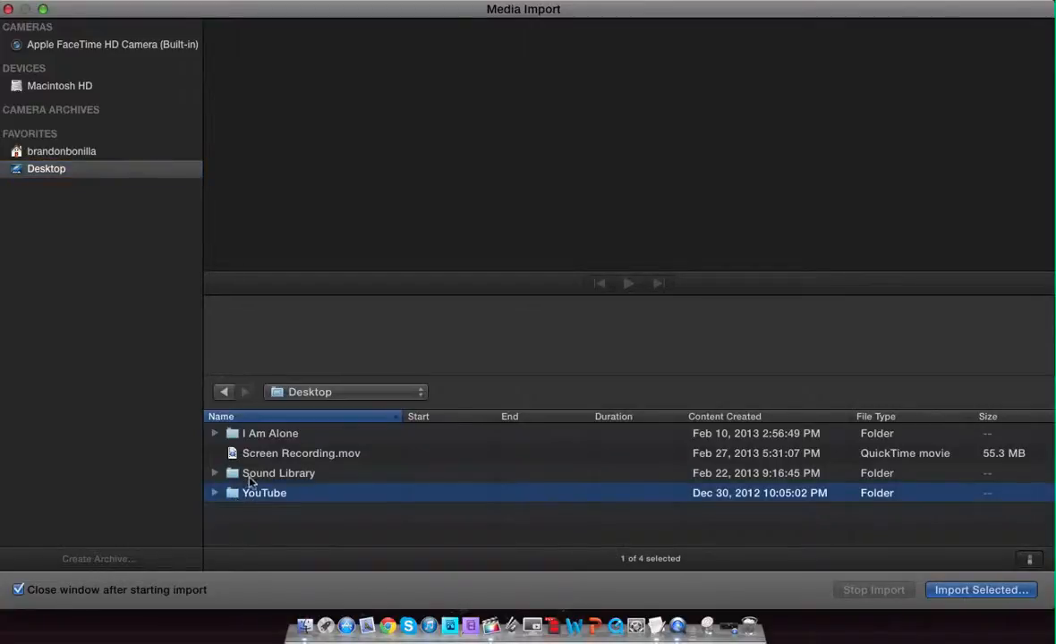
left_click(270, 435)
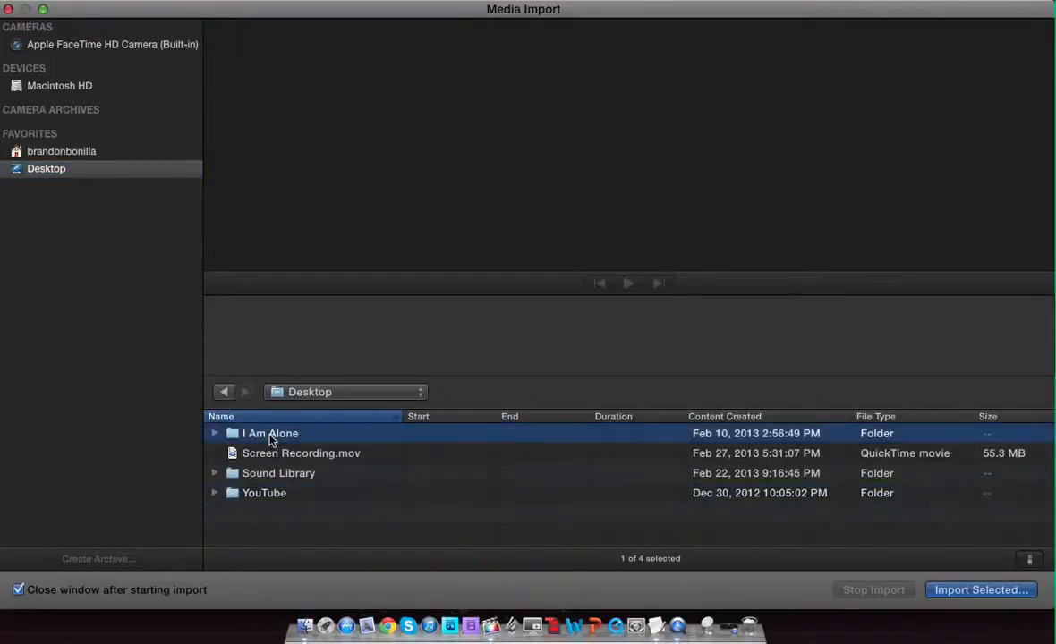
left_click(215, 436)
scroll(268, 447, "down", 10)
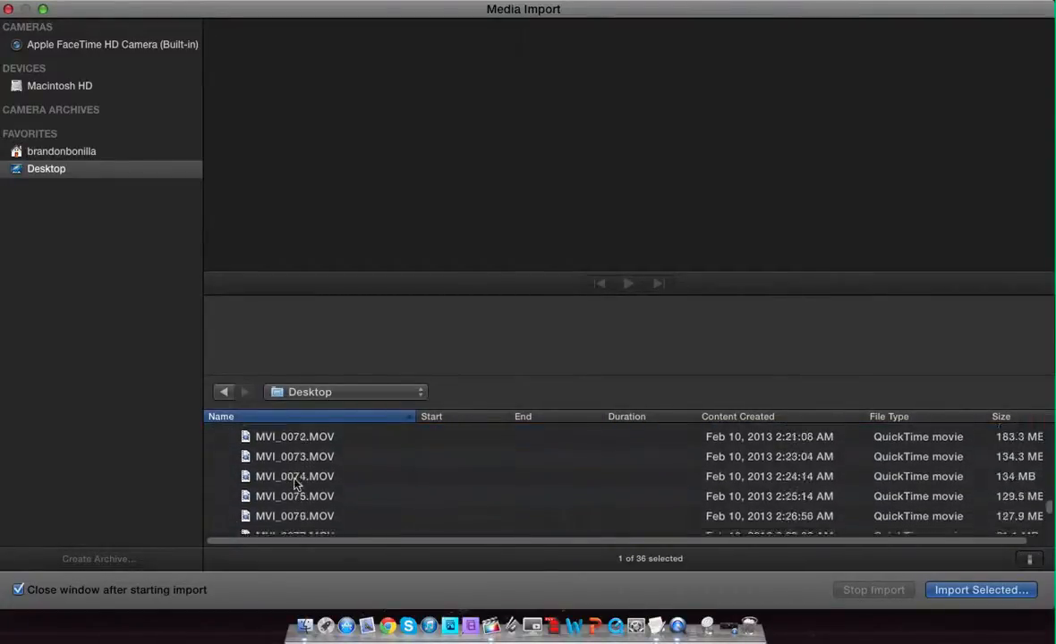
scroll(295, 483, "down", 3)
scroll(277, 483, "up", 15)
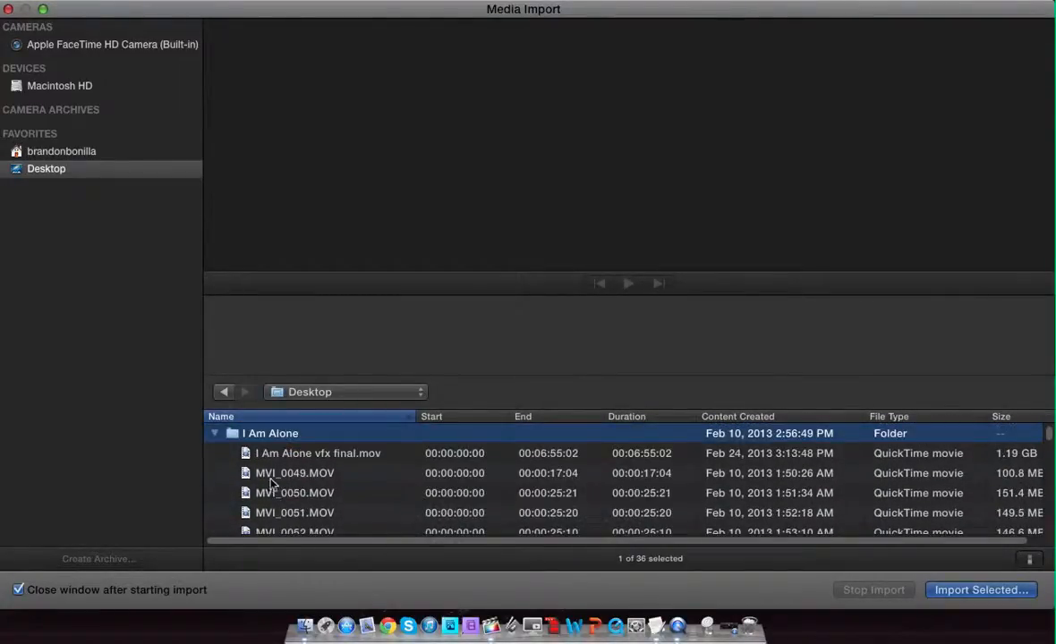
left_click(215, 435)
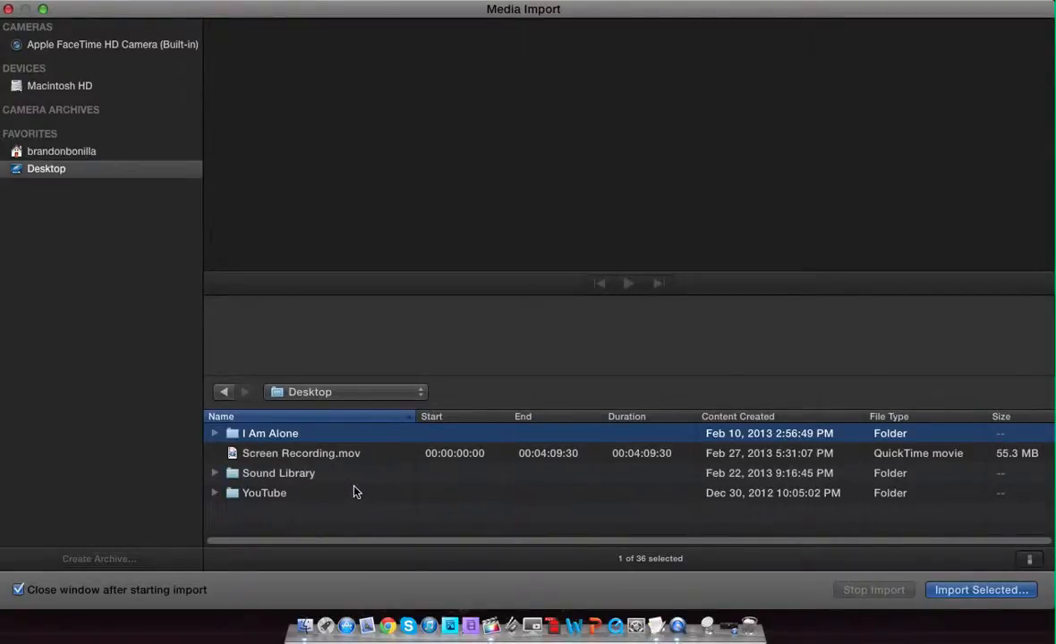
left_click(175, 419)
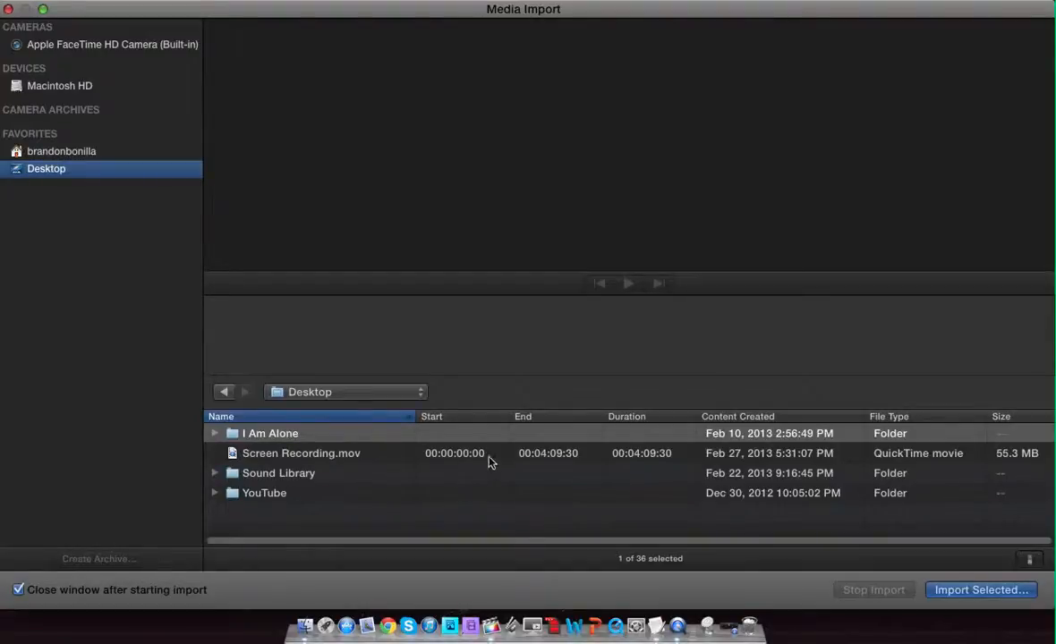
Step: Select the movie files MVI_0049.MOV to MVI_0051.MOV in the I Am Alone folder, and close the media import without importing anything
left_click(216, 433)
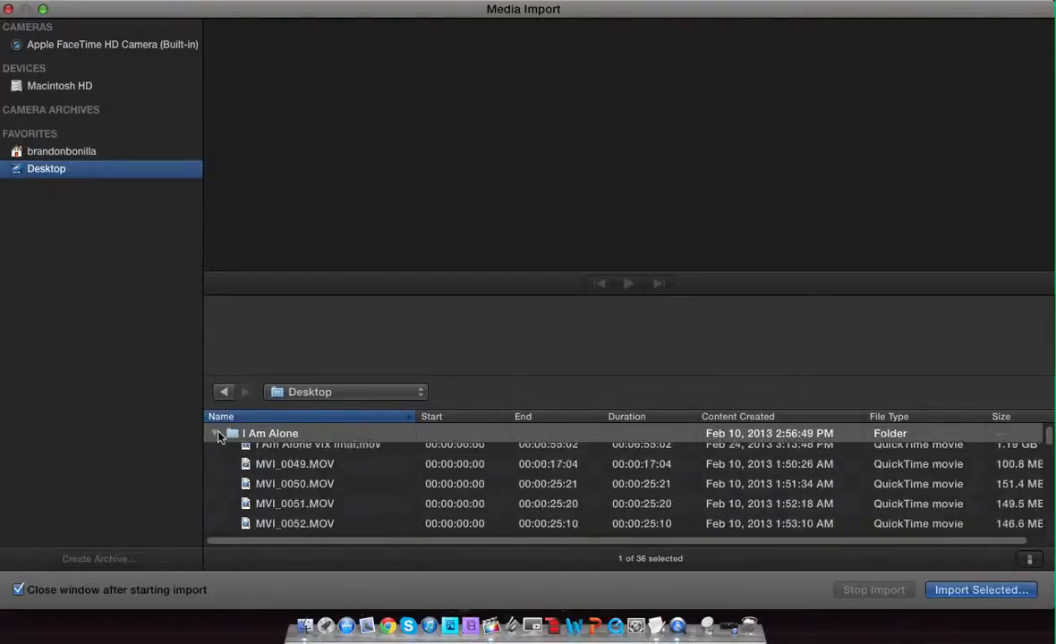
left_click(352, 477)
left_click(349, 494)
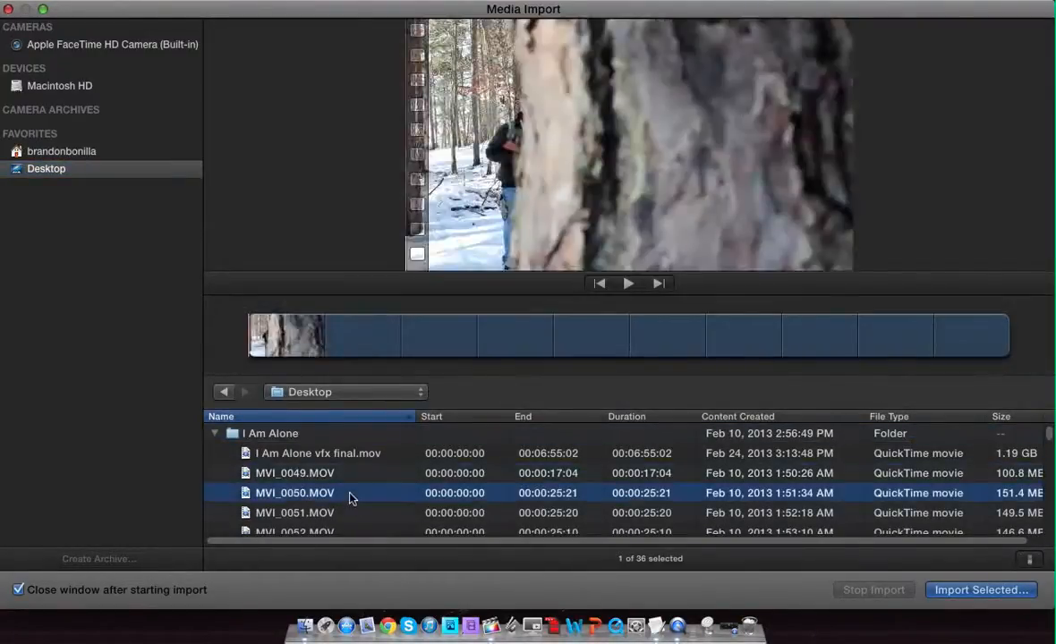
left_click(344, 479)
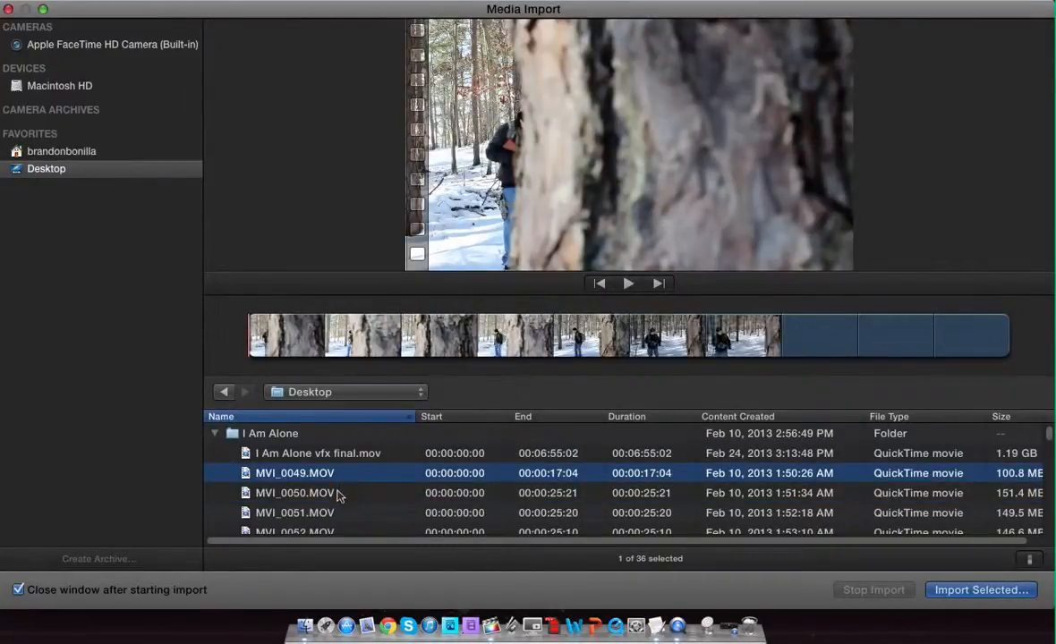
scroll(338, 495, "down", 3)
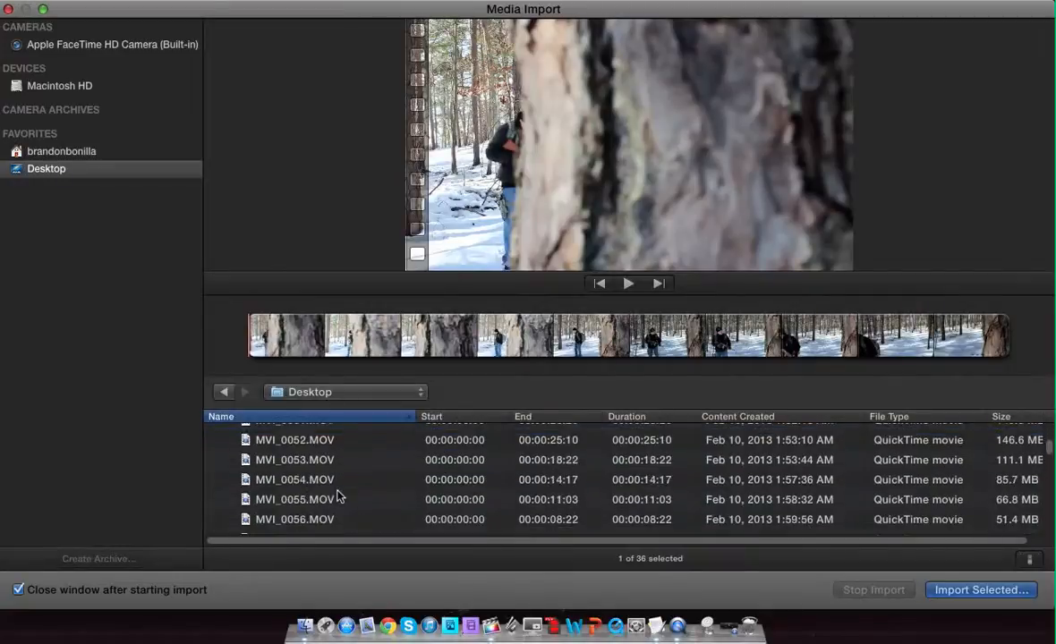
scroll(338, 495, "up", 3)
left_click(328, 497, "shift")
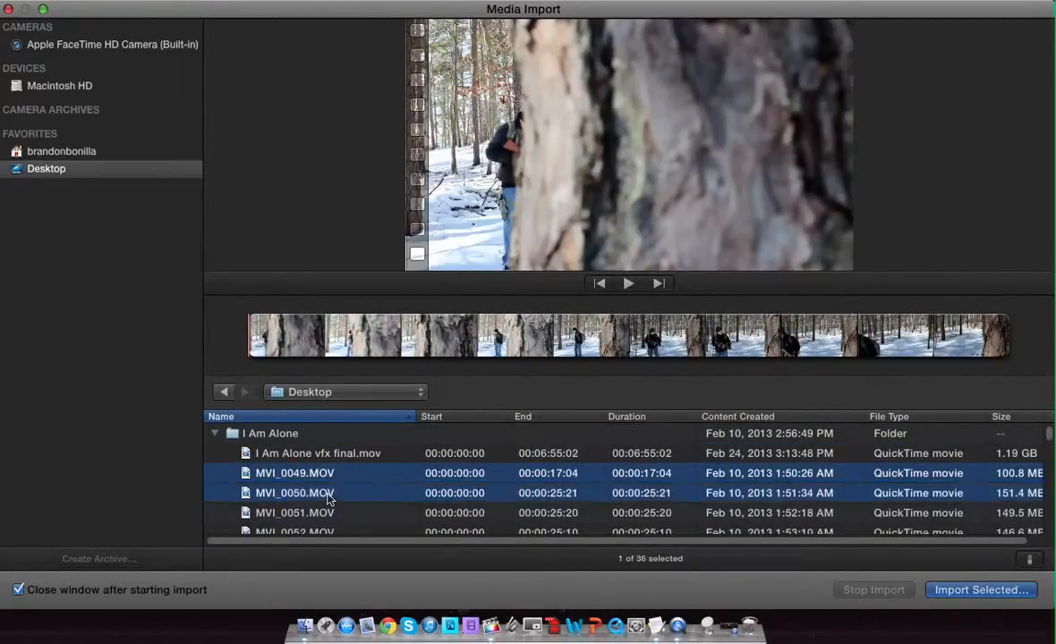
left_click(325, 509, "shift")
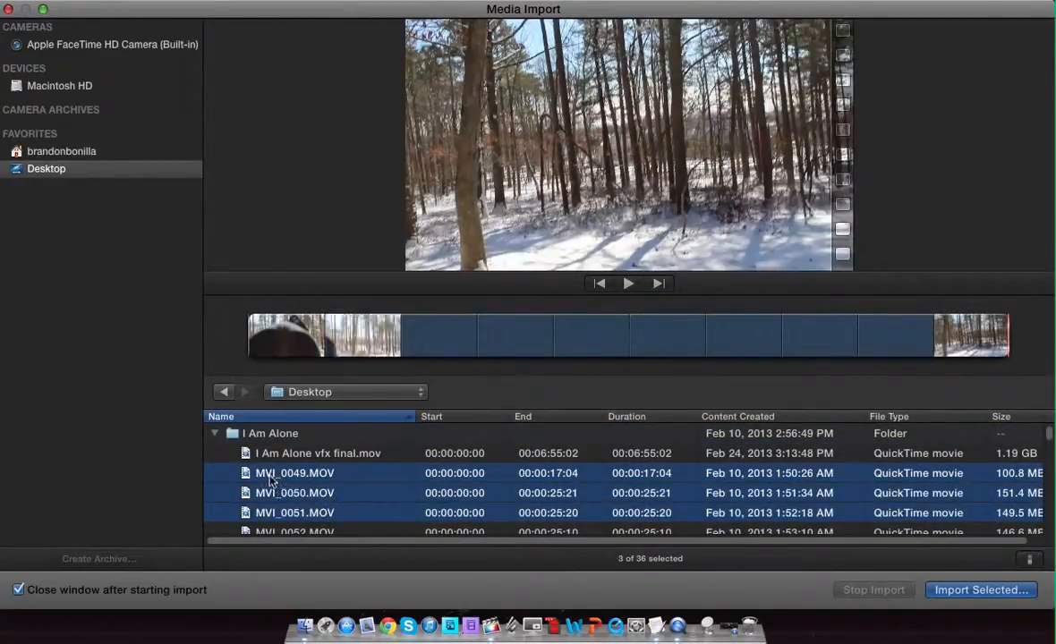
left_click(249, 473)
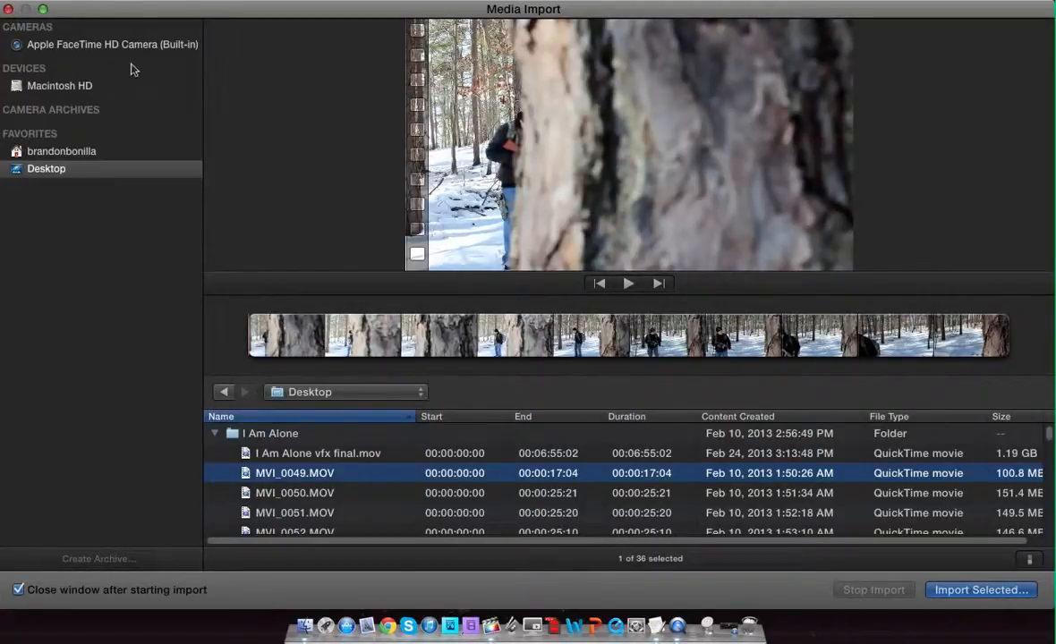
left_click(7, 9)
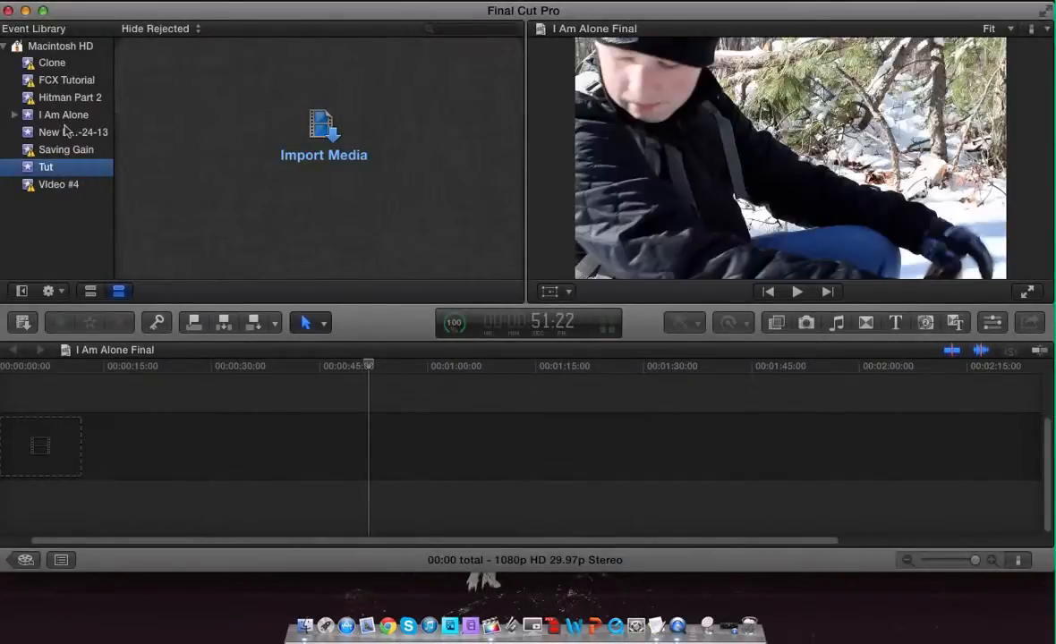
Step: Return to the existing New Event 2-24-13 and move the Tut event to the Trash
left_click(64, 117)
left_click(81, 132)
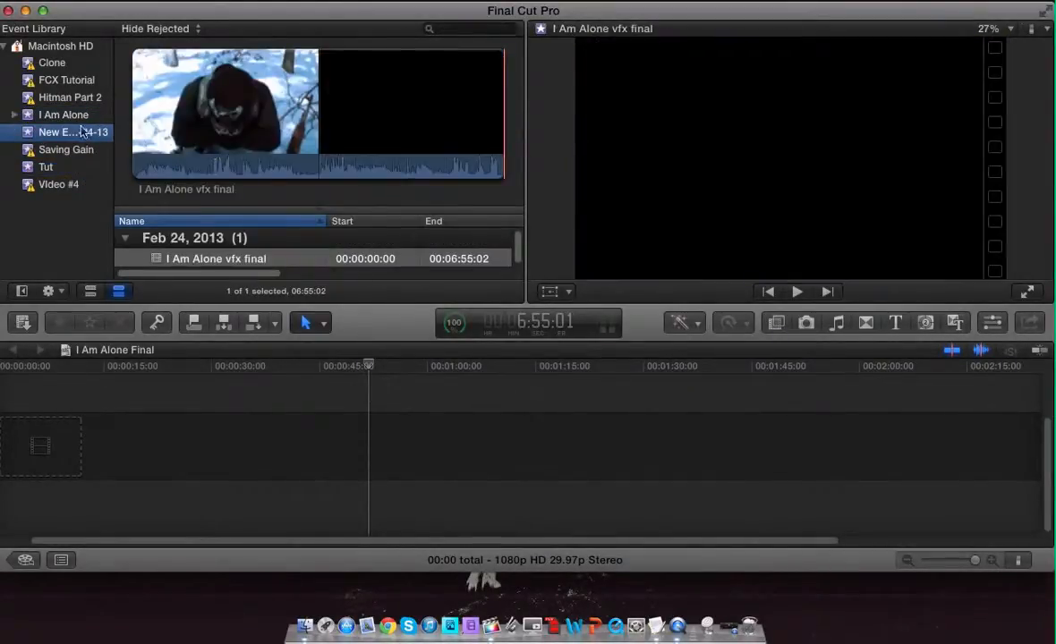
right_click(52, 169)
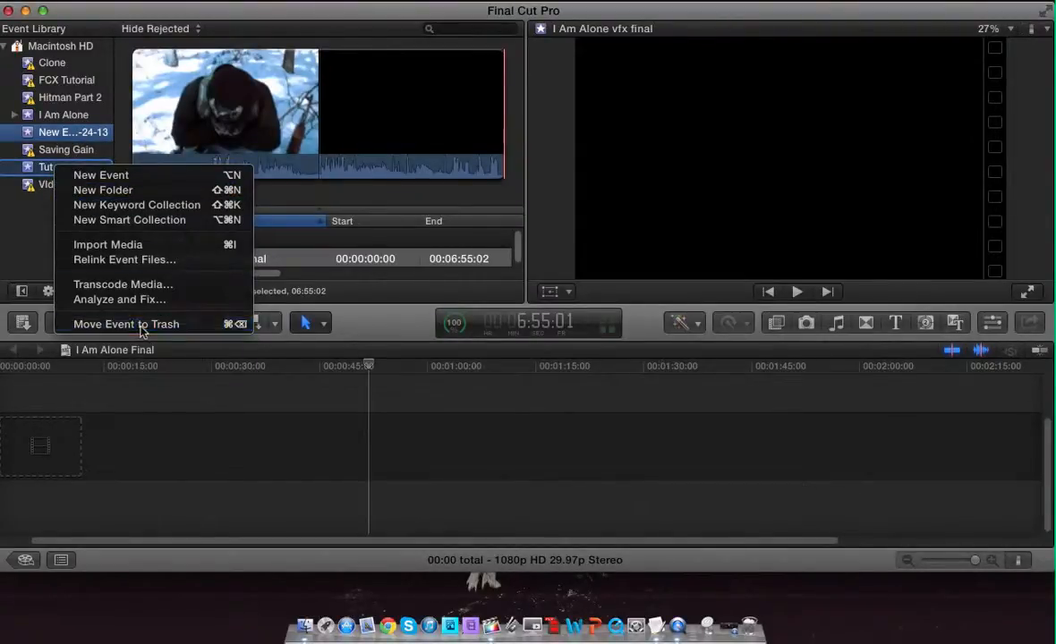
left_click(126, 324)
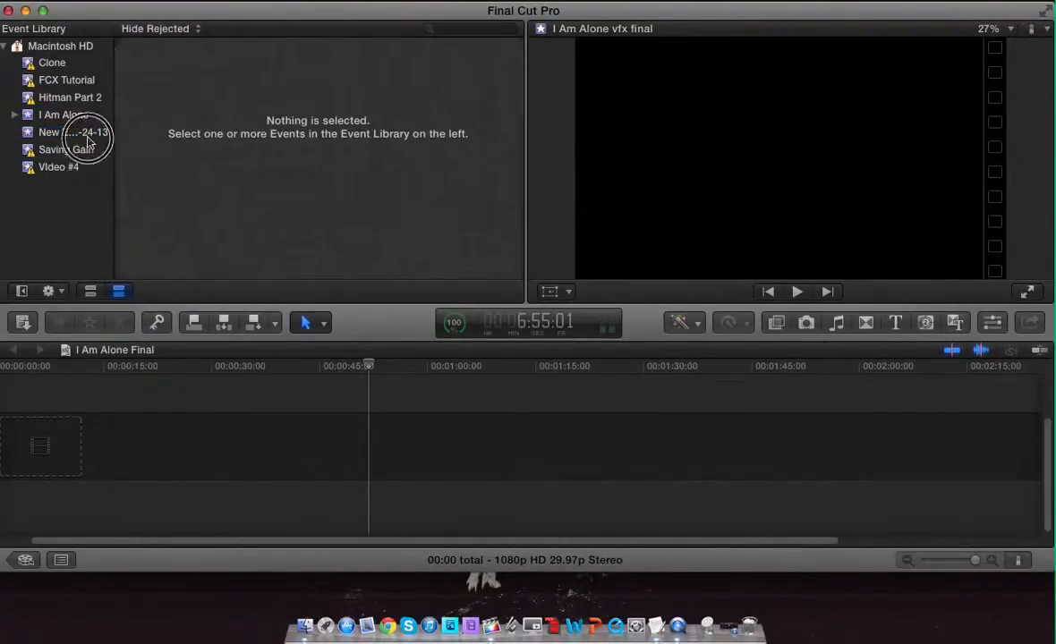
Step: Preview the I Am Alone vfx final clip in New Event 2-24-13 and mark in and out points from about 0:28 to 5:27
left_click(100, 132)
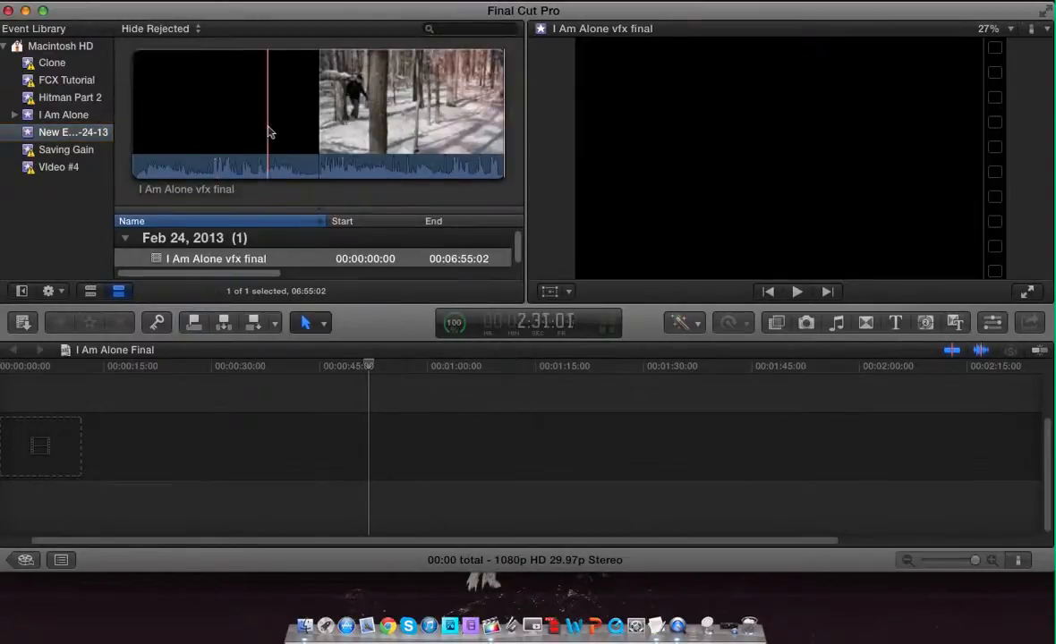
left_click(245, 127)
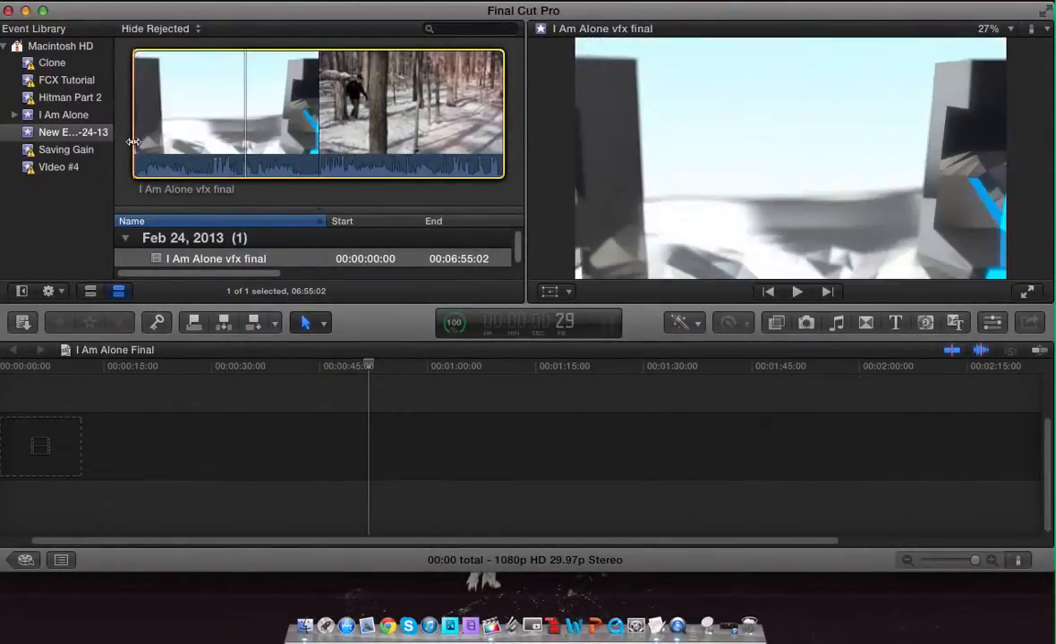
left_click_drag(132, 140, 69, 115)
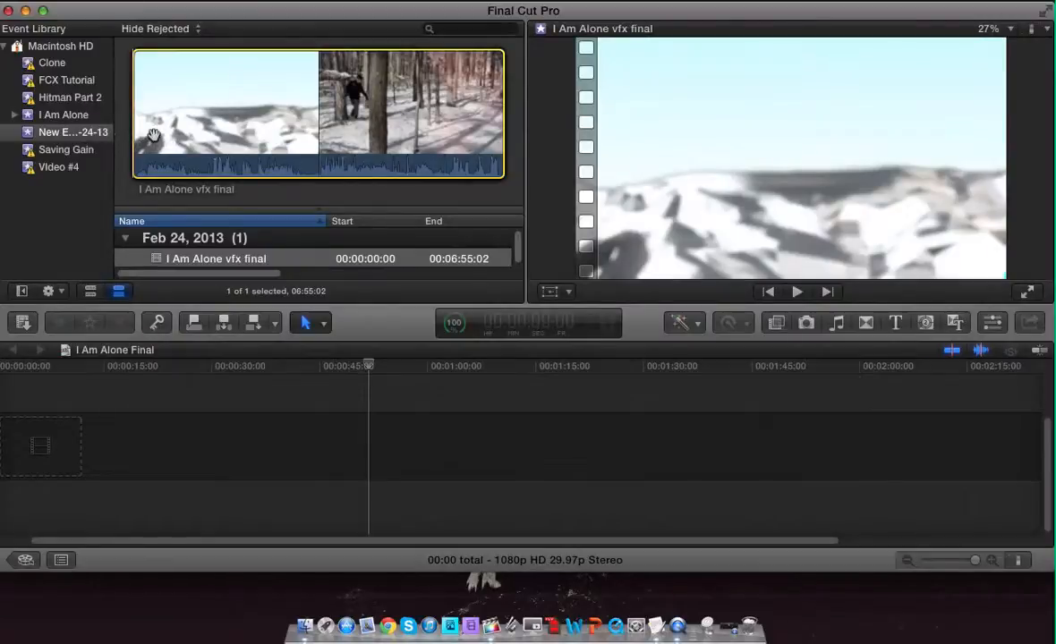
key("space")
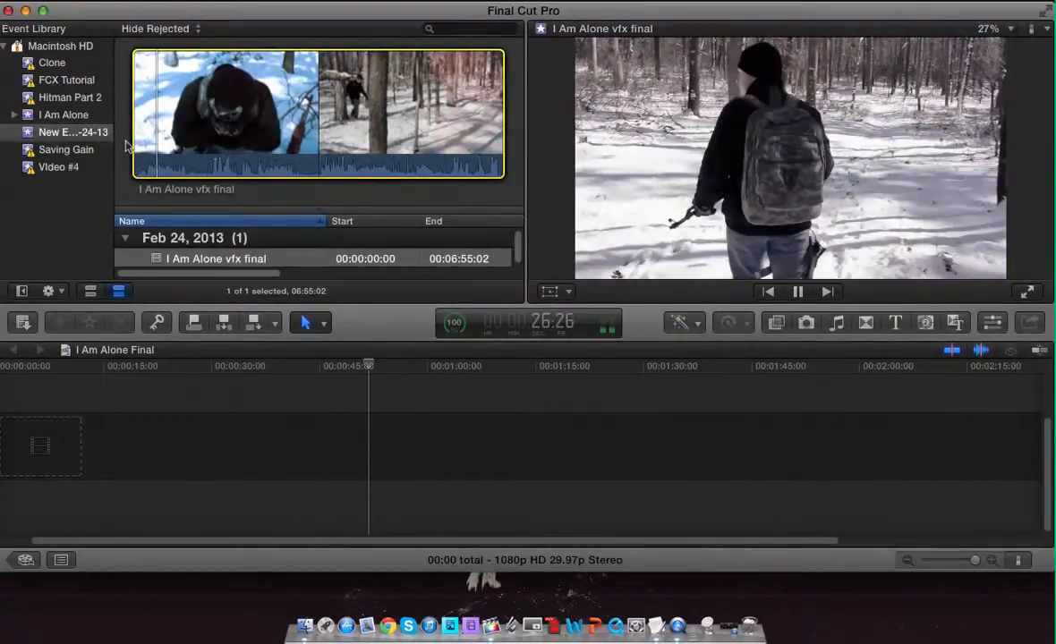
key("space")
key("i")
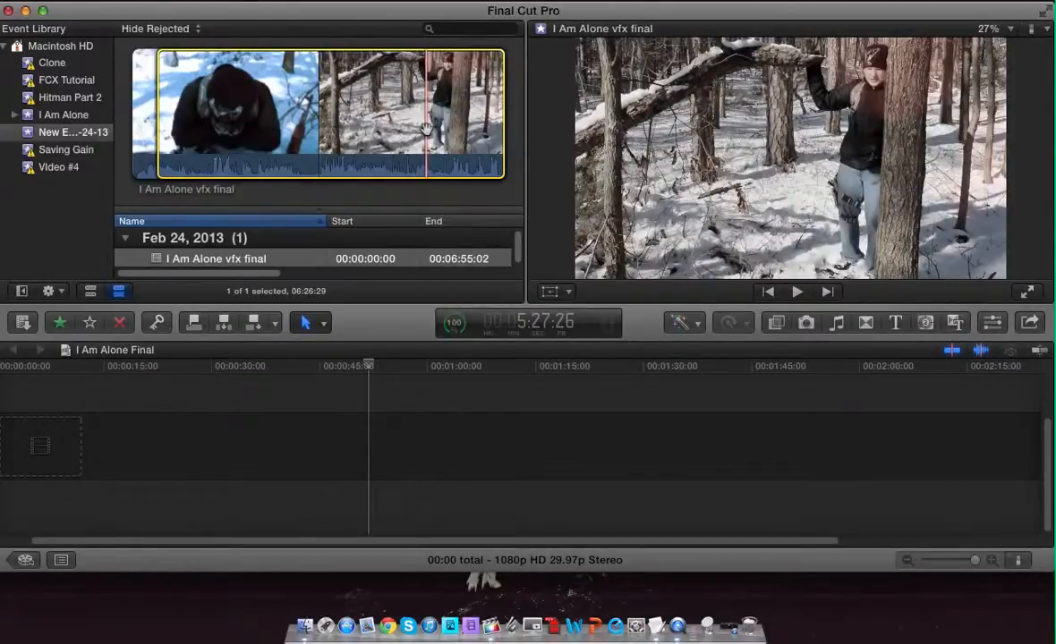
key("o")
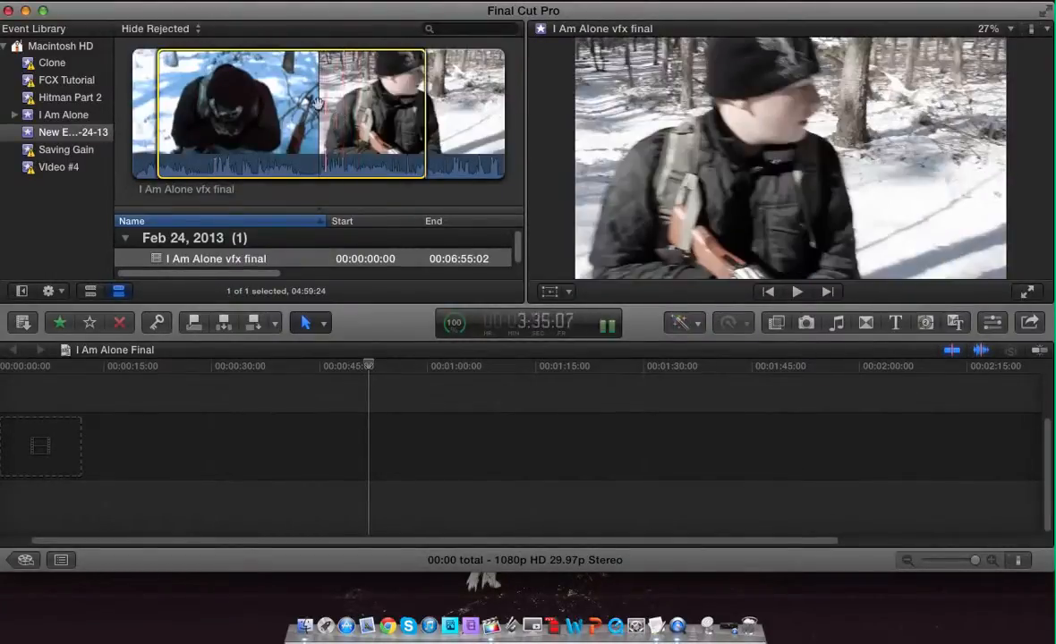
Step: Add the marked range of I Am Alone vfx final to the start of the I Am Alone Final timeline and check it through to its end
left_click_drag(307, 107, 80, 540)
left_click_drag(141, 438, 239, 430)
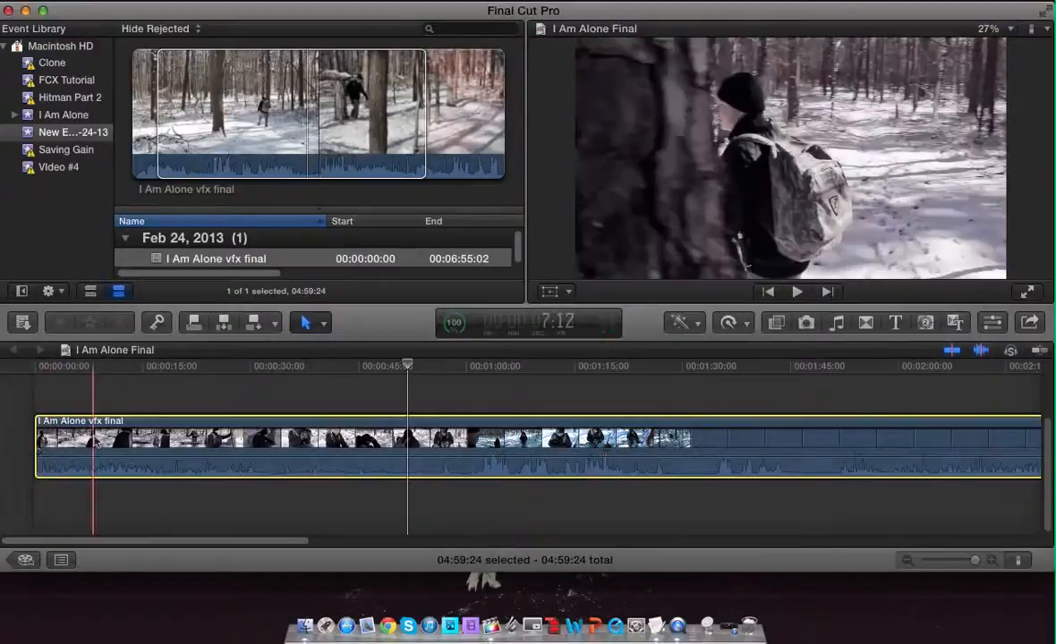
left_click(274, 538)
left_click_drag(274, 541, 582, 537)
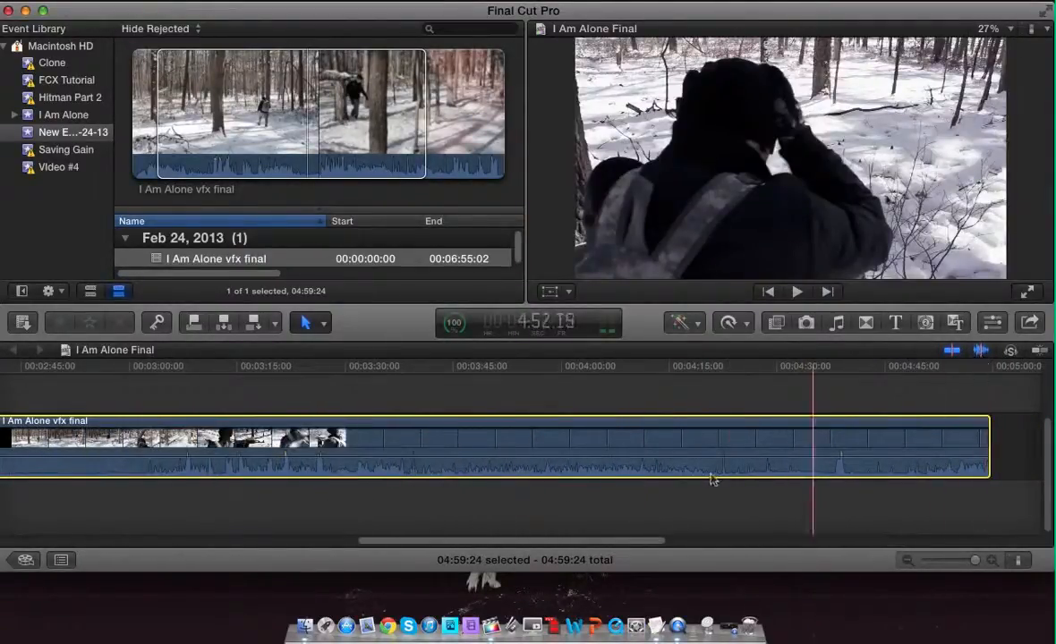
left_click_drag(541, 541, 183, 452)
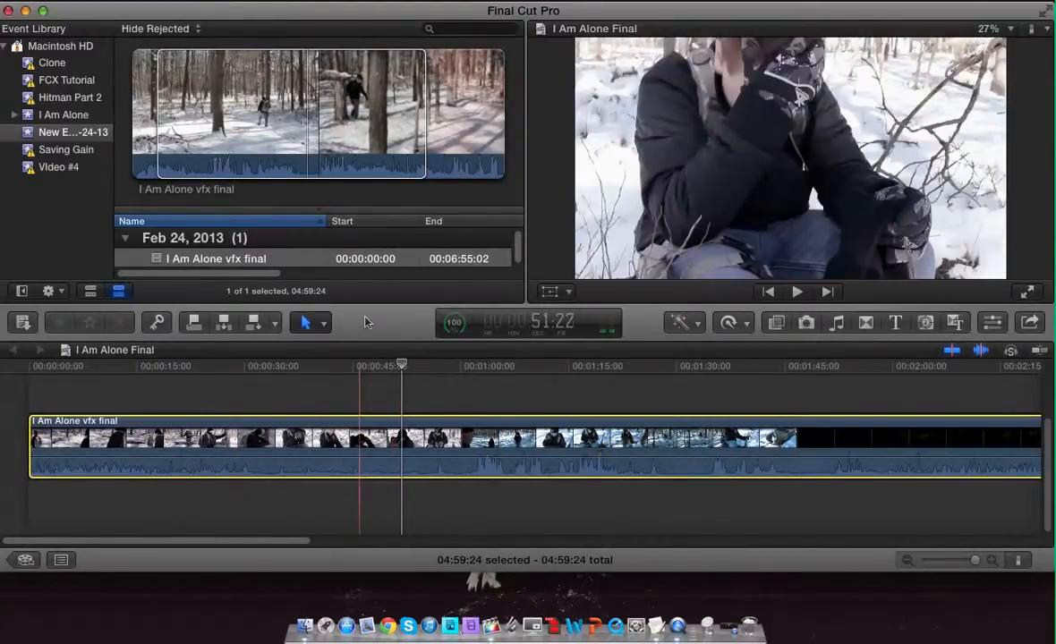
Step: Play the timeline clip for a few seconds from about the 38-second mark
left_click_drag(401, 365, 306, 367)
key("space")
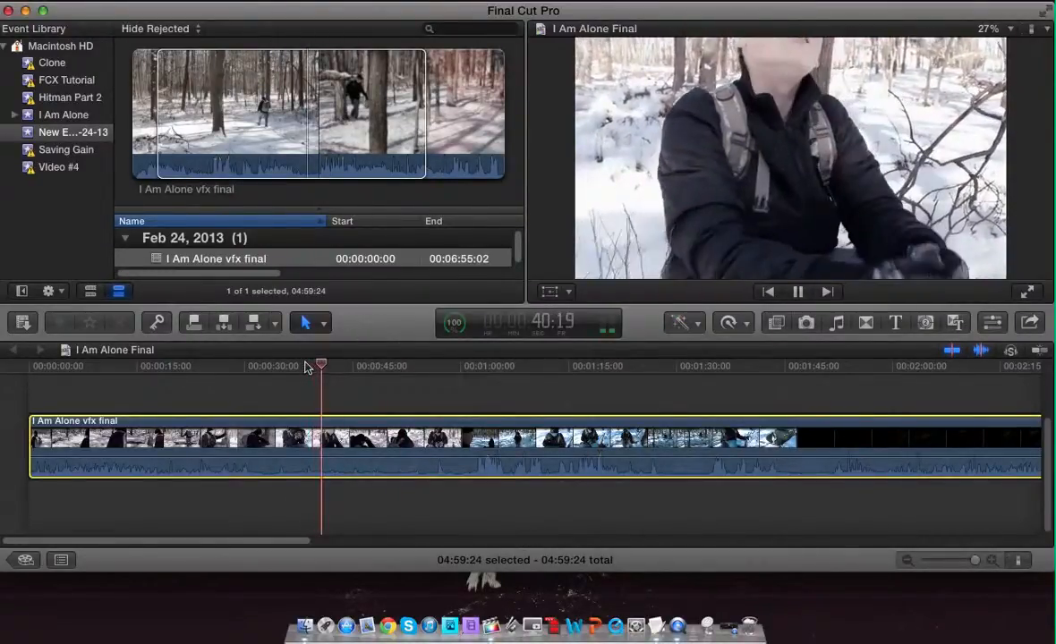
key("space")
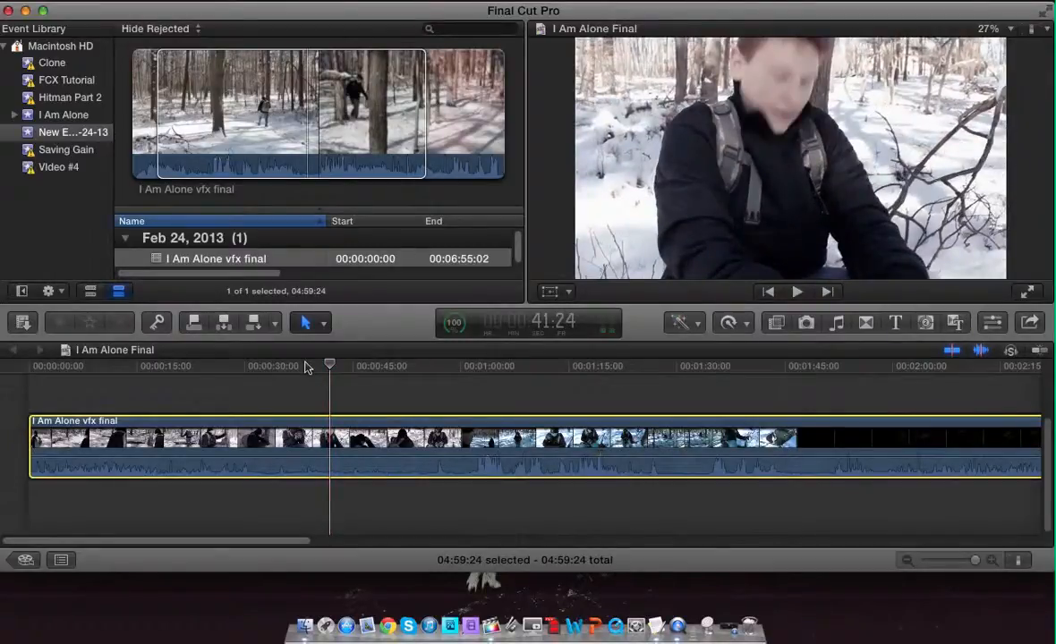
Step: Cut the timeline clip with the Blade tool at about 0:32 and again at about 1:07
left_click(306, 322)
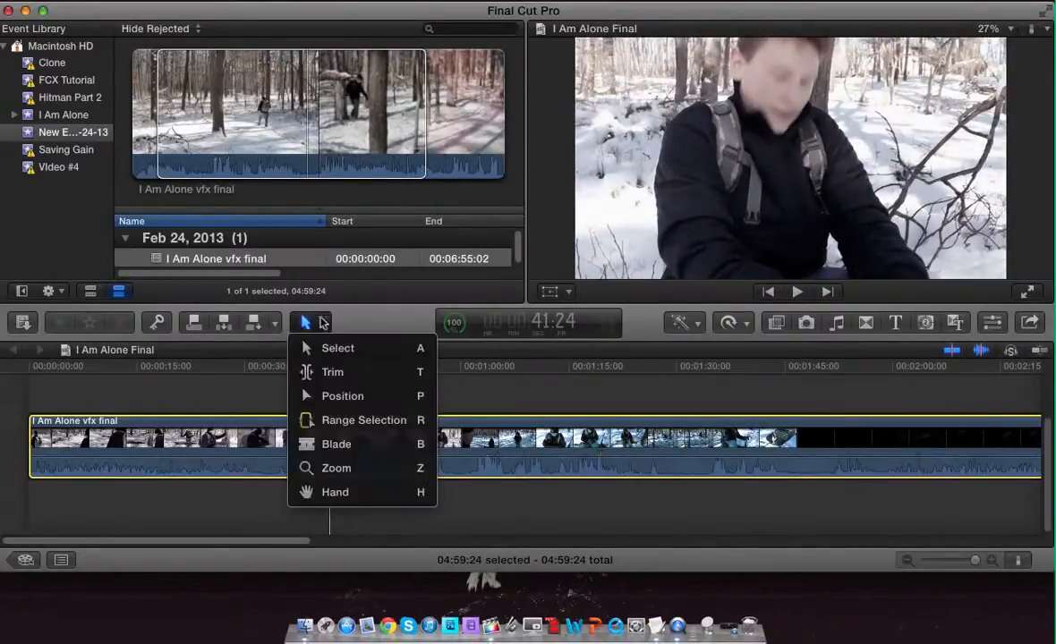
left_click(342, 445)
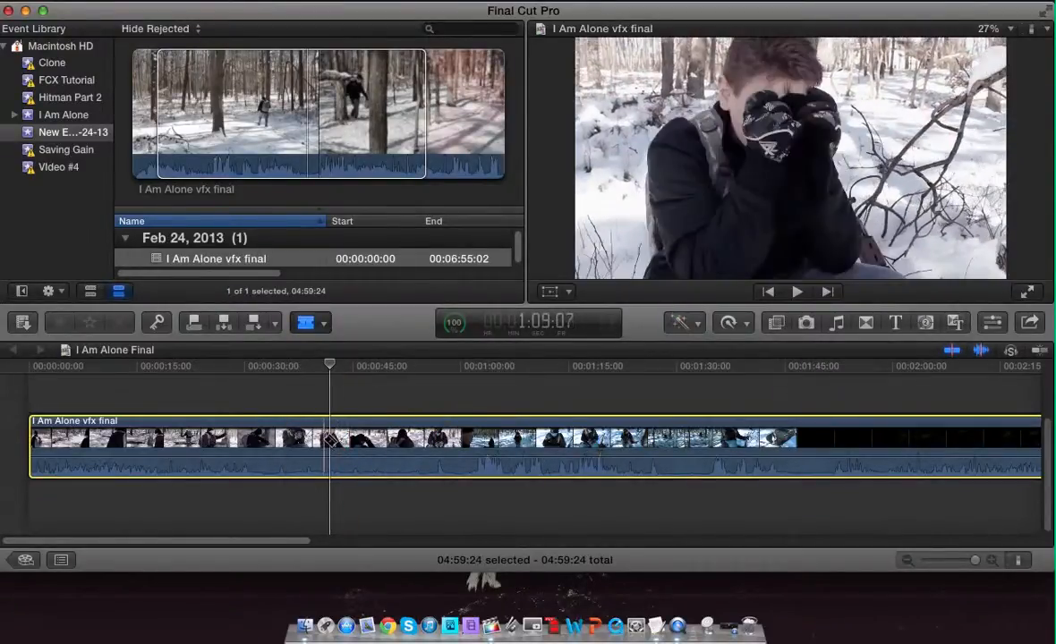
left_click(305, 323)
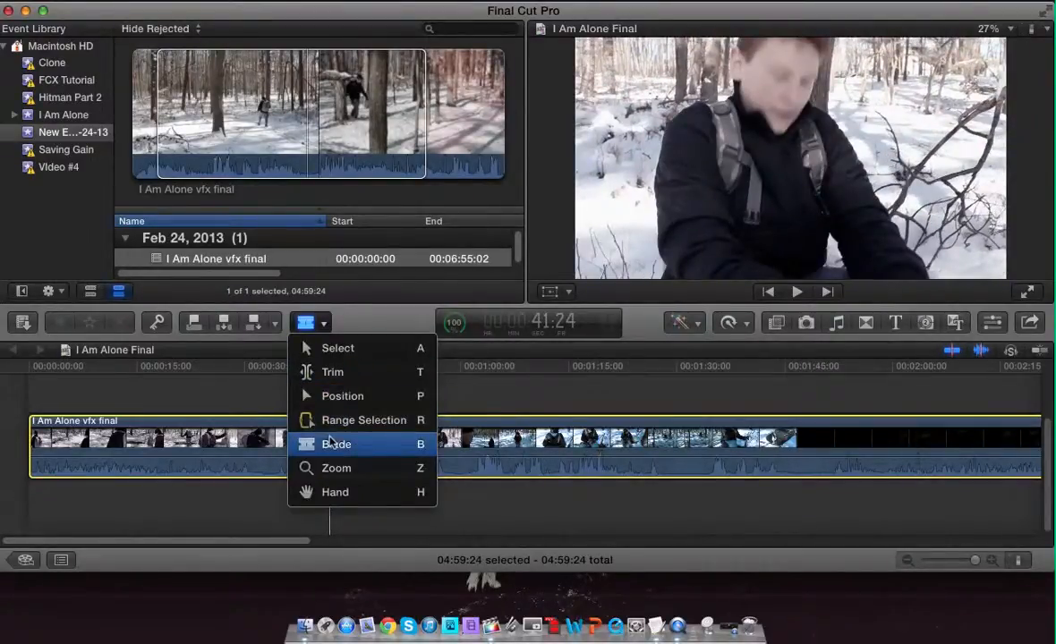
left_click(331, 445)
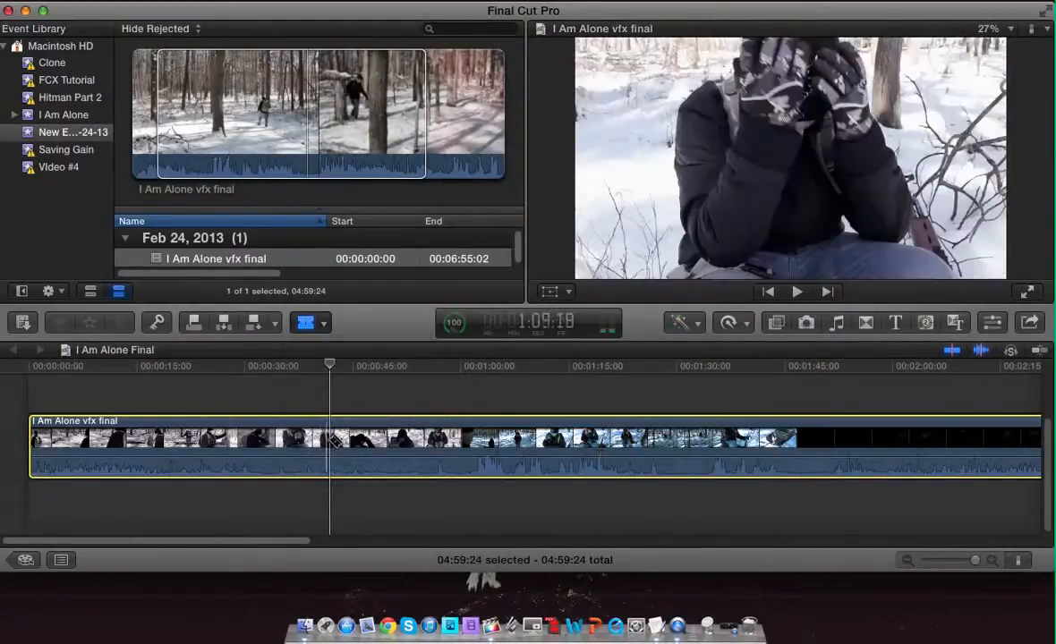
left_click(261, 440)
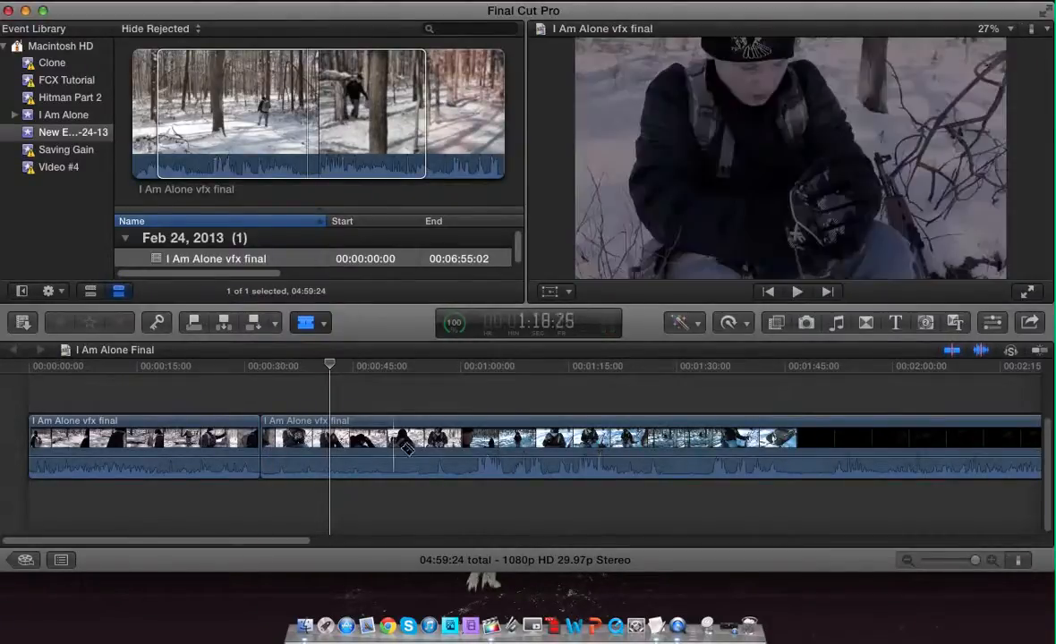
left_click(517, 458)
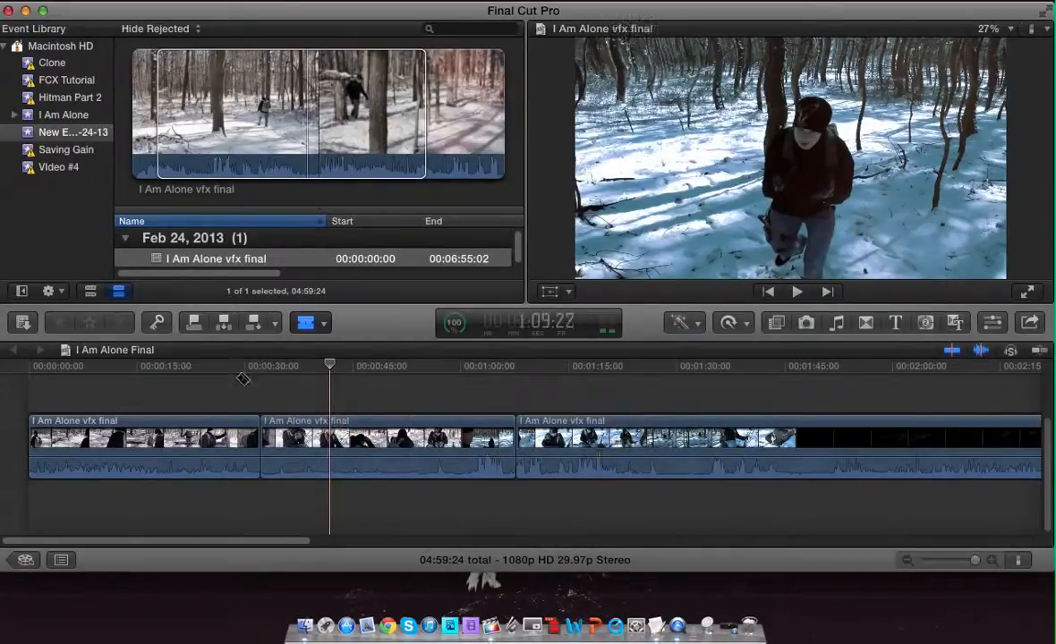
Step: Switch back to the Select tool and delete the middle segment between the two cuts
left_click_drag(258, 370, 340, 372)
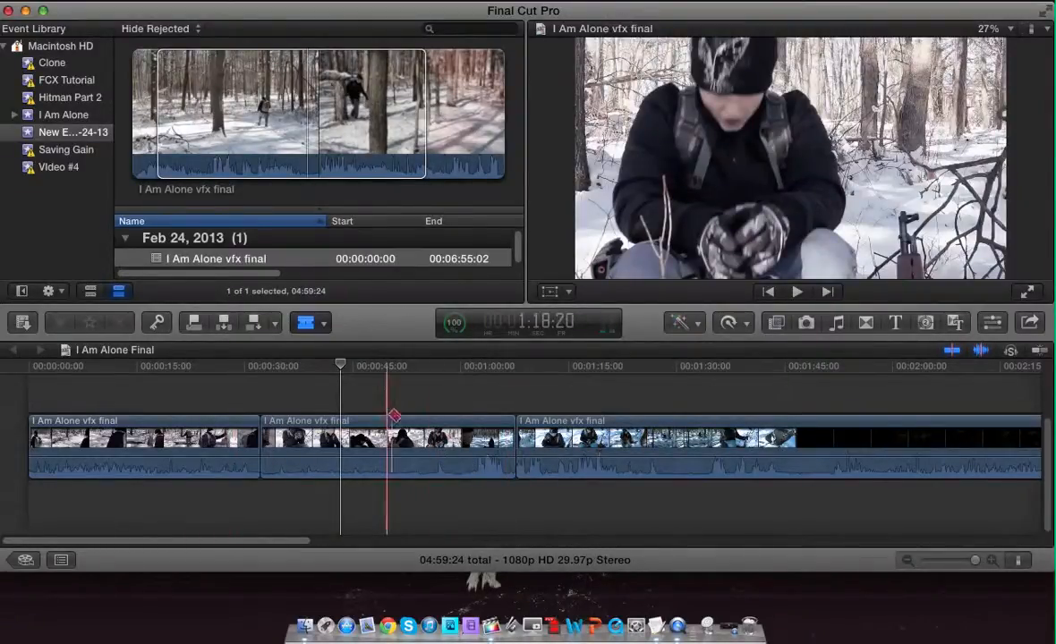
left_click(323, 324)
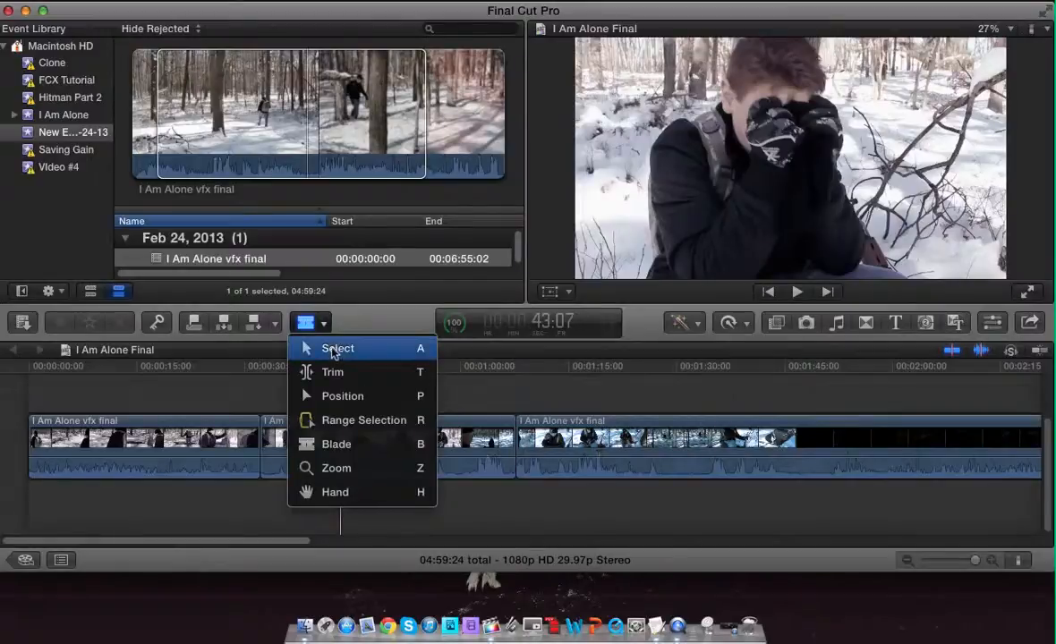
left_click(334, 351)
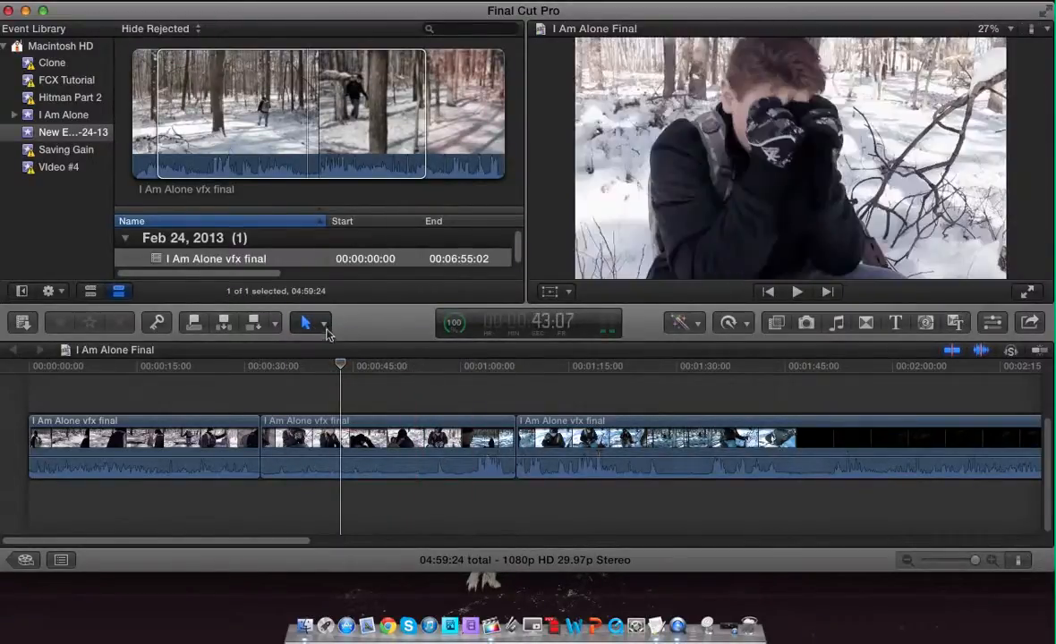
left_click(322, 320)
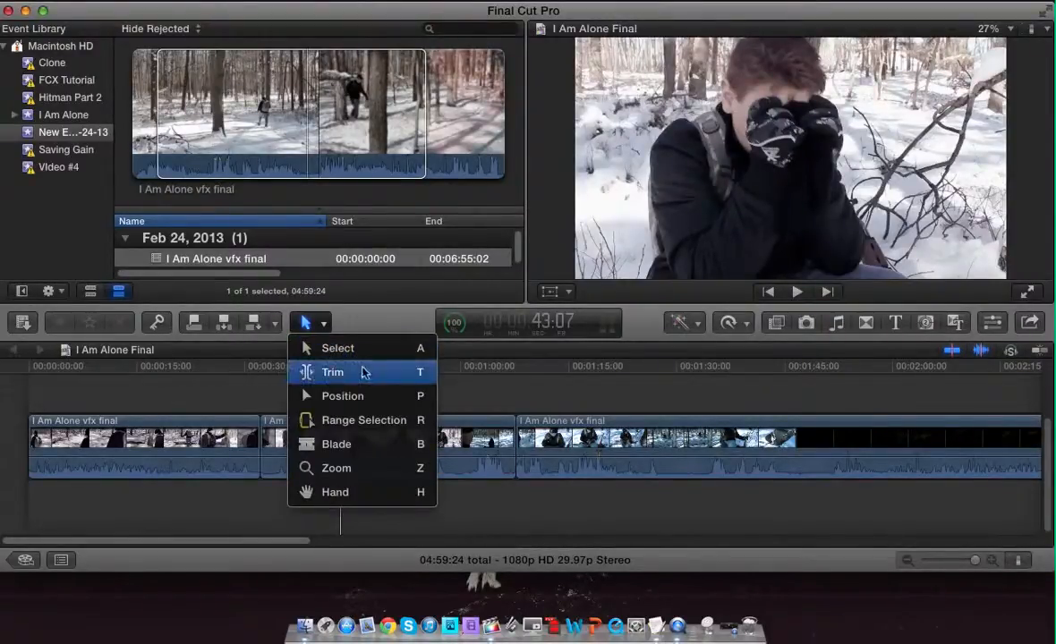
left_click(249, 371)
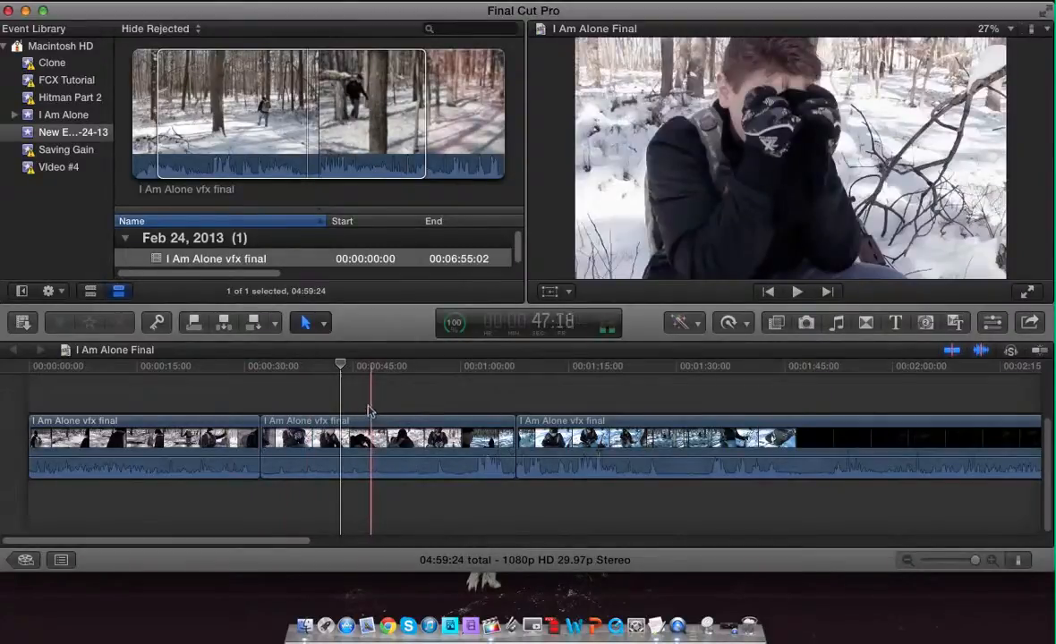
left_click(368, 432)
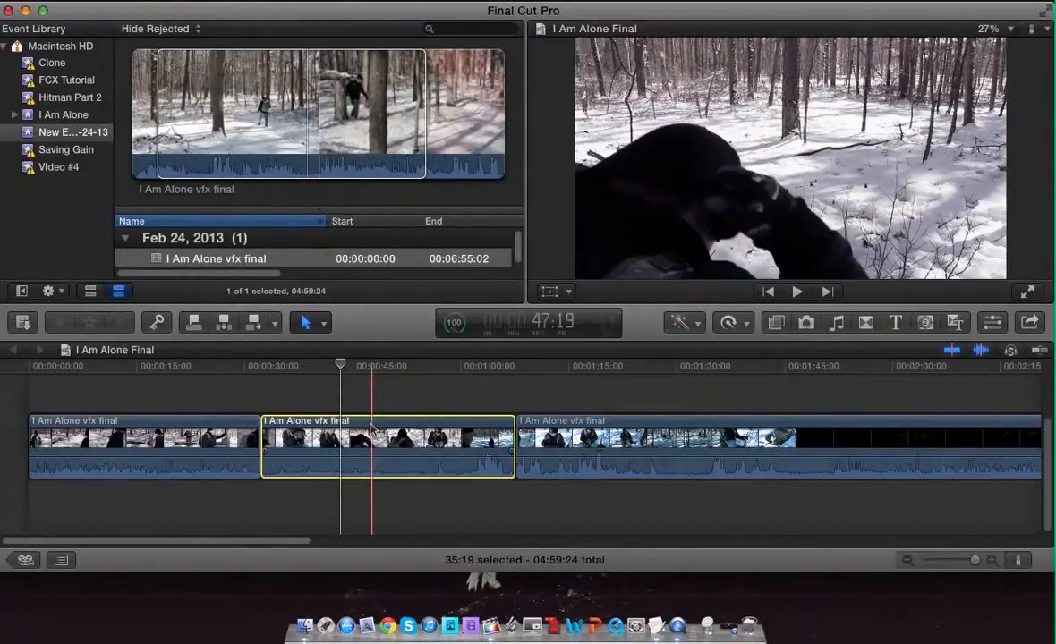
key("Delete")
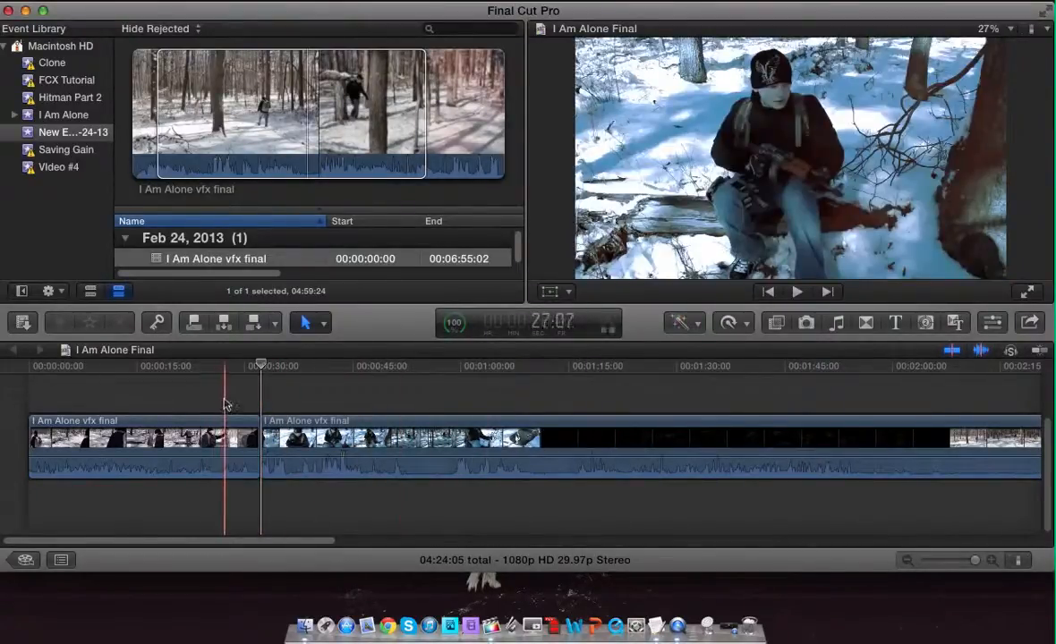
Step: Undo the deletion of the middle segment and both Blade cuts in the timeline clip
key("super+z")
key("super+z")
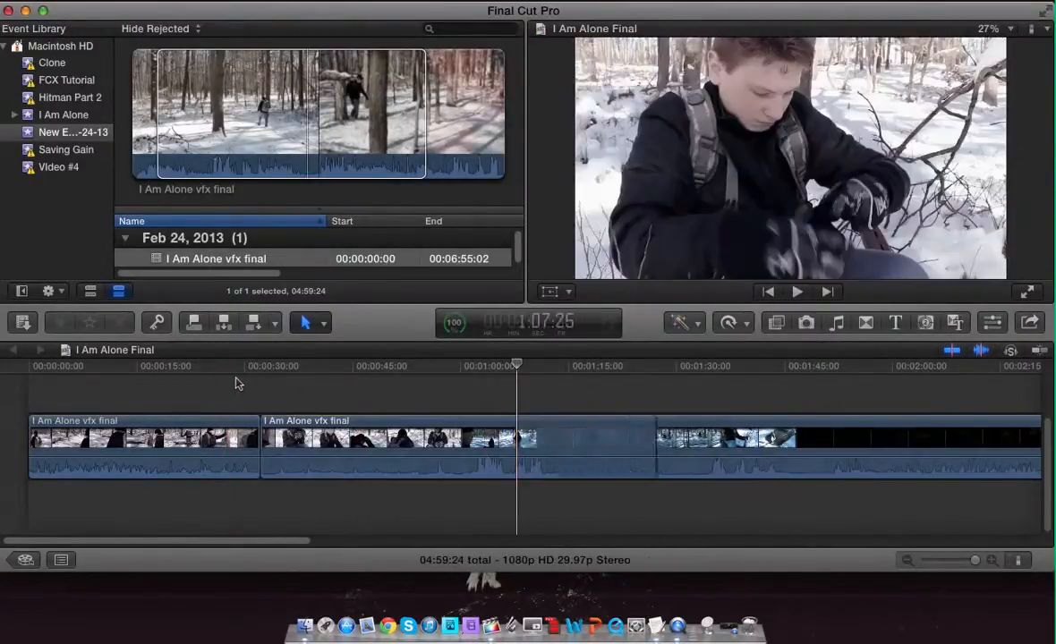
left_click(383, 394)
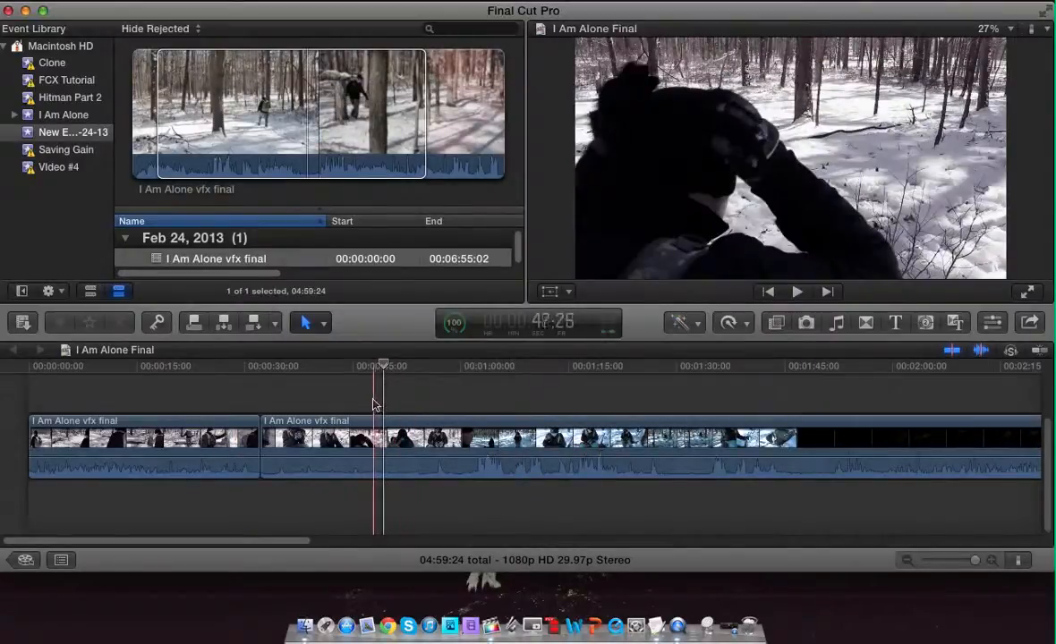
key("super+z")
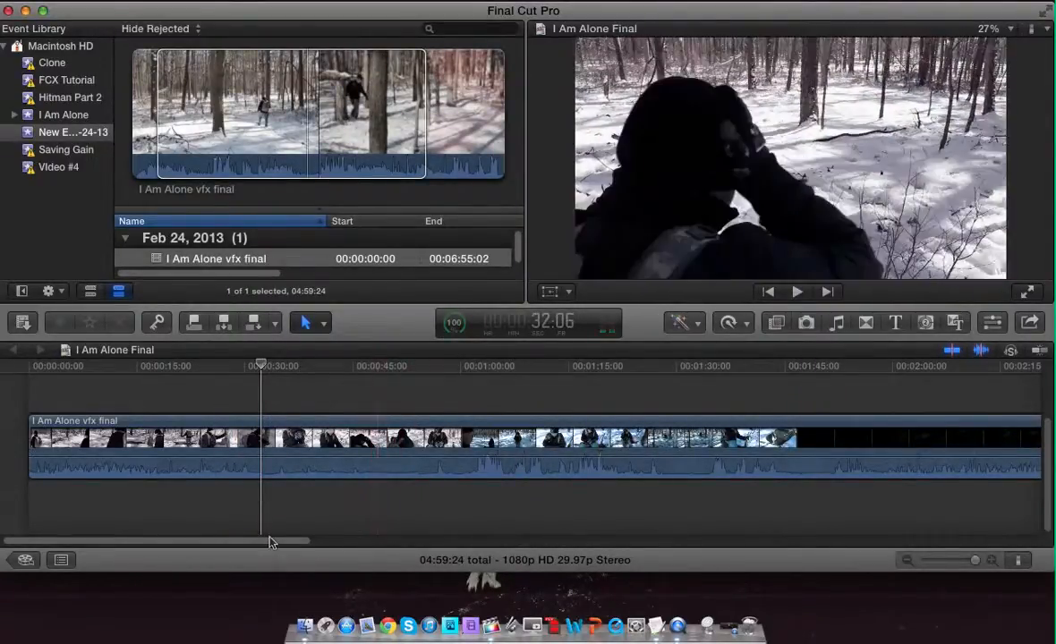
left_click(345, 145)
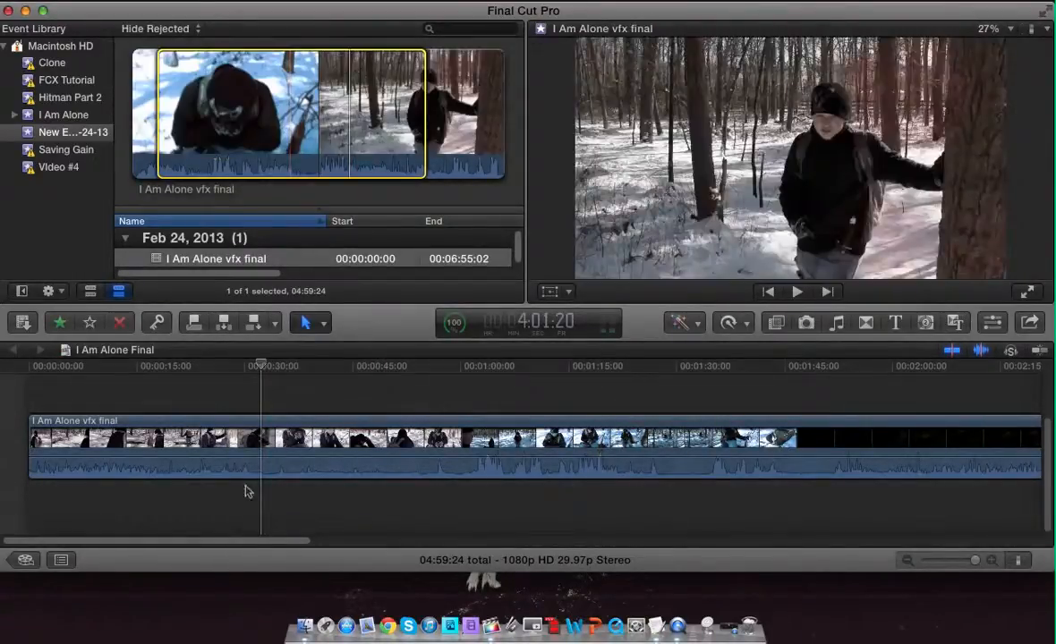
left_click_drag(226, 541, 170, 511)
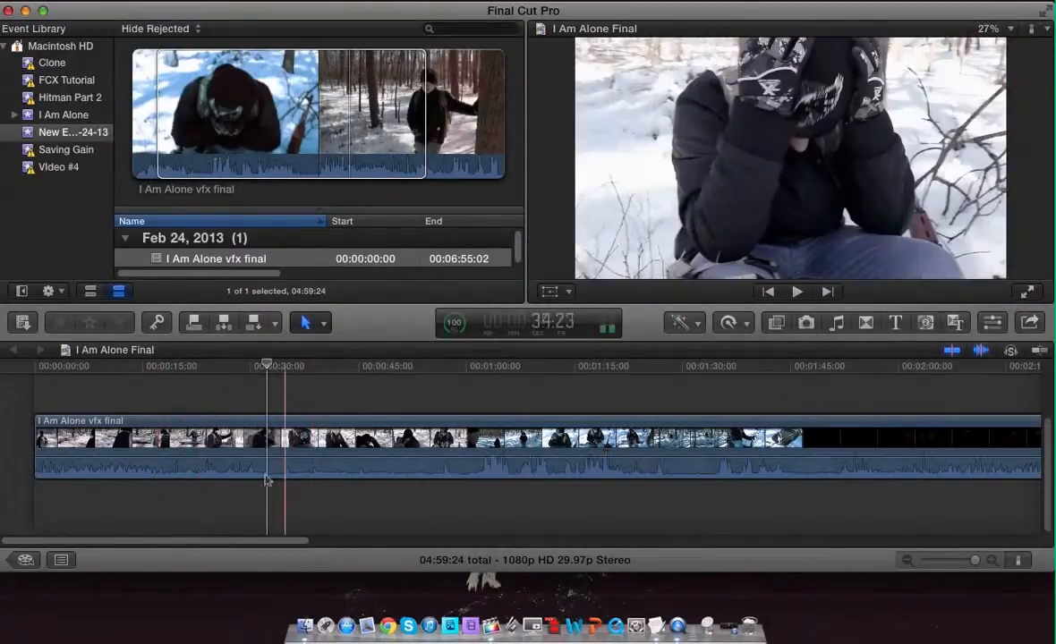
left_click(143, 2)
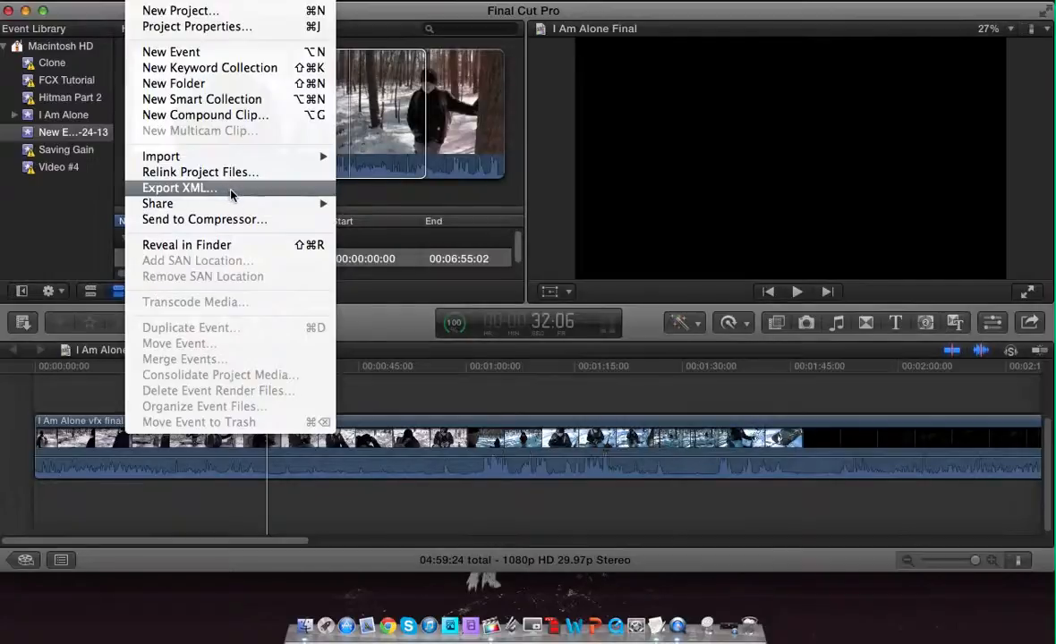
mouse_move(215, 2)
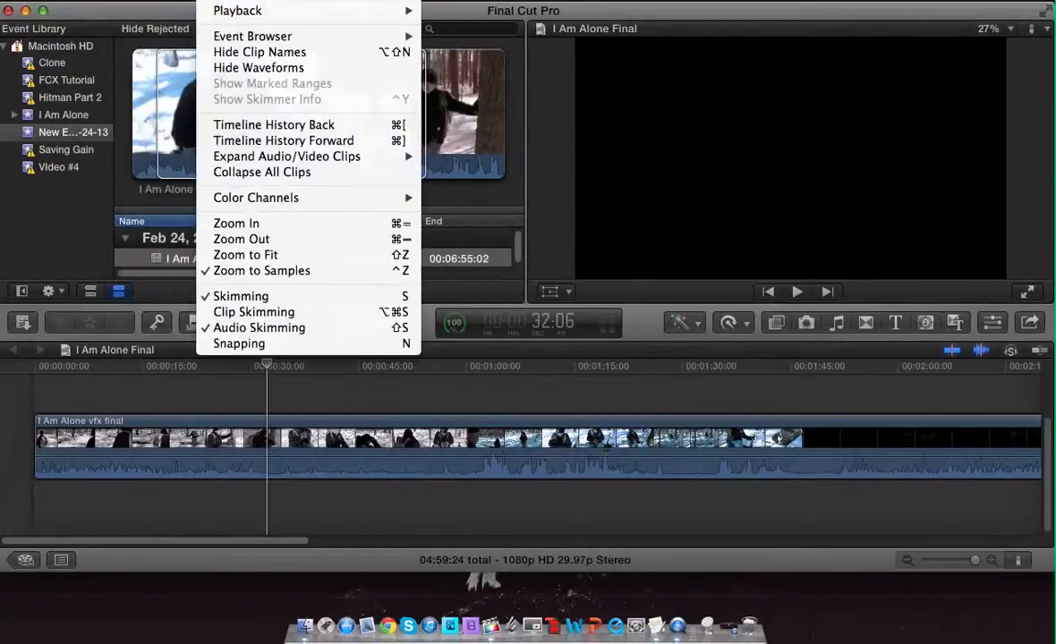
mouse_move(390, 2)
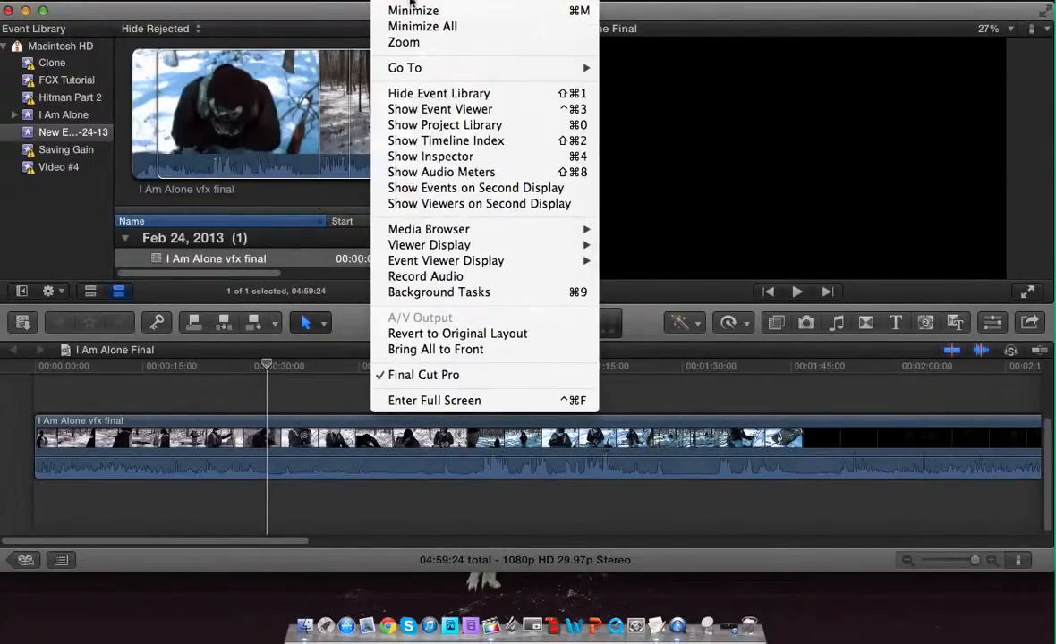
left_click(231, 343)
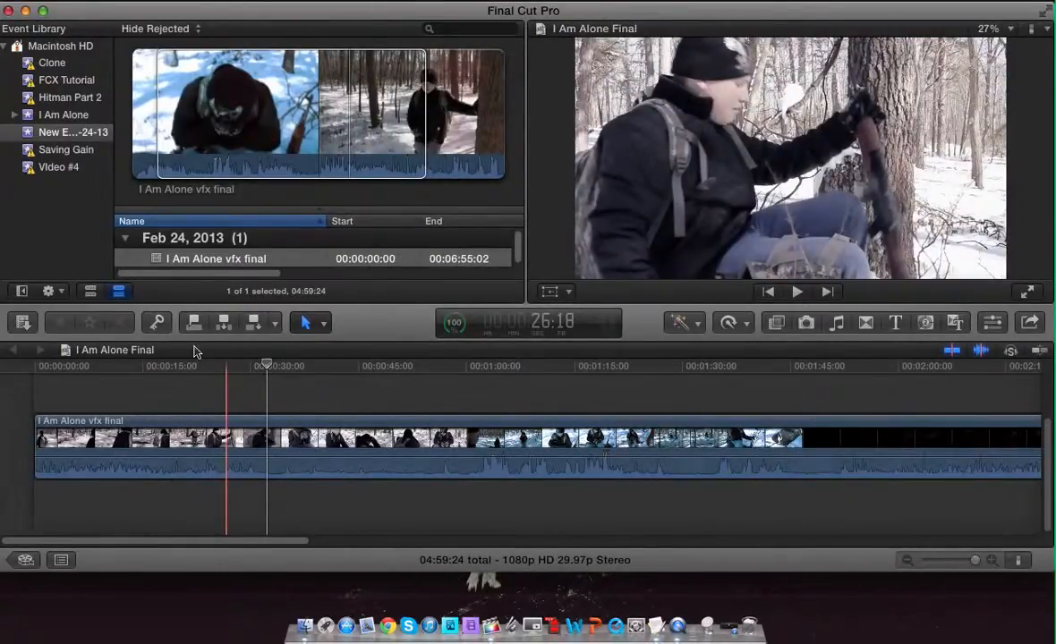
Step: Examine the Master File export settings for I Am Alone Final, including format, video codec and open-with choices, and close them without exporting
key("super+e")
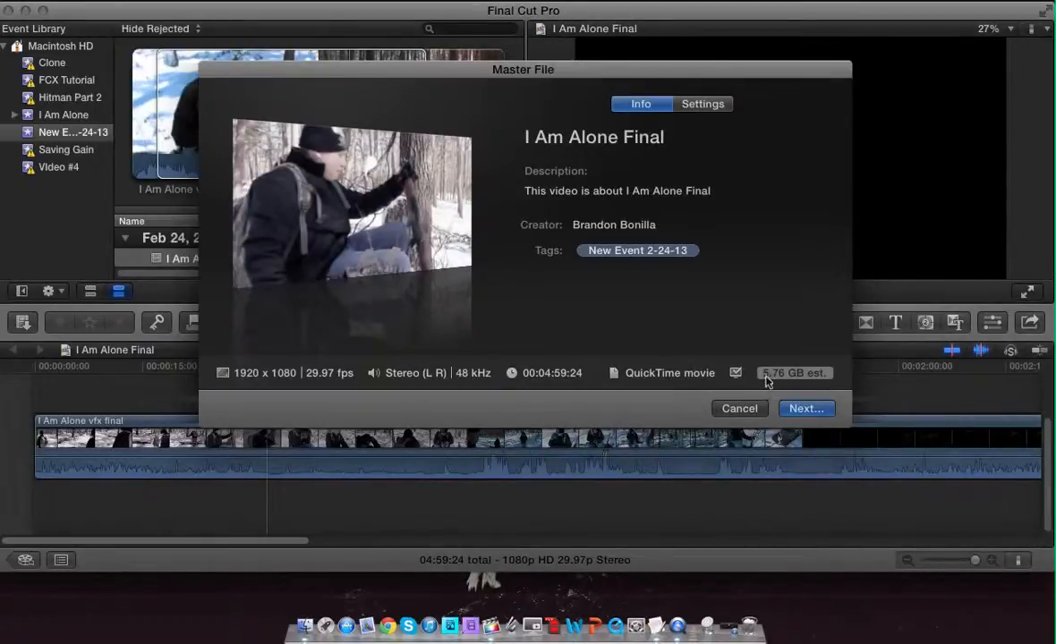
left_click(701, 105)
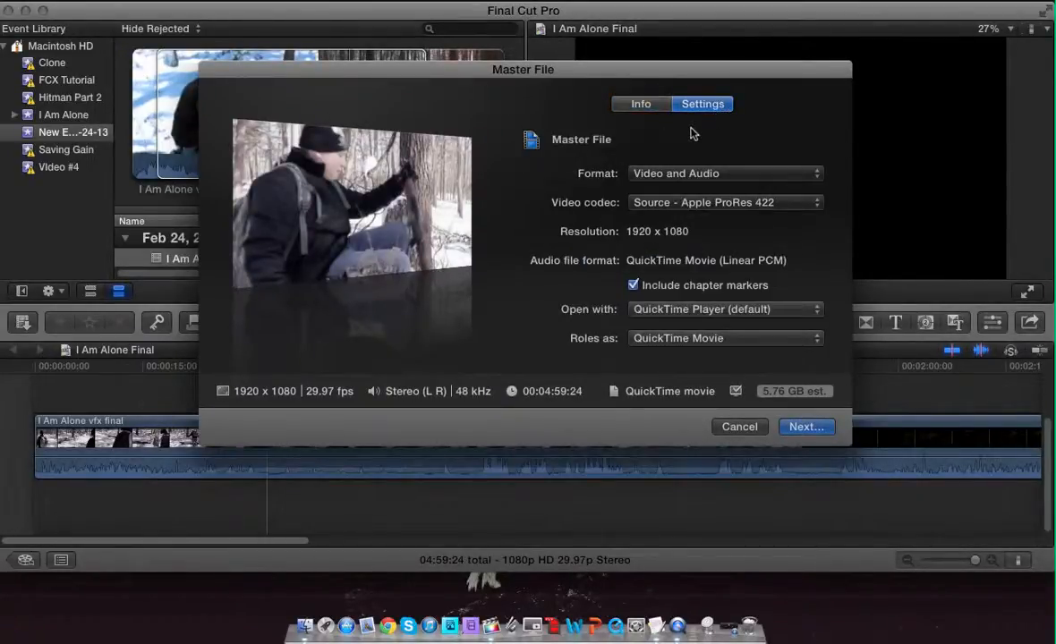
left_click(701, 204)
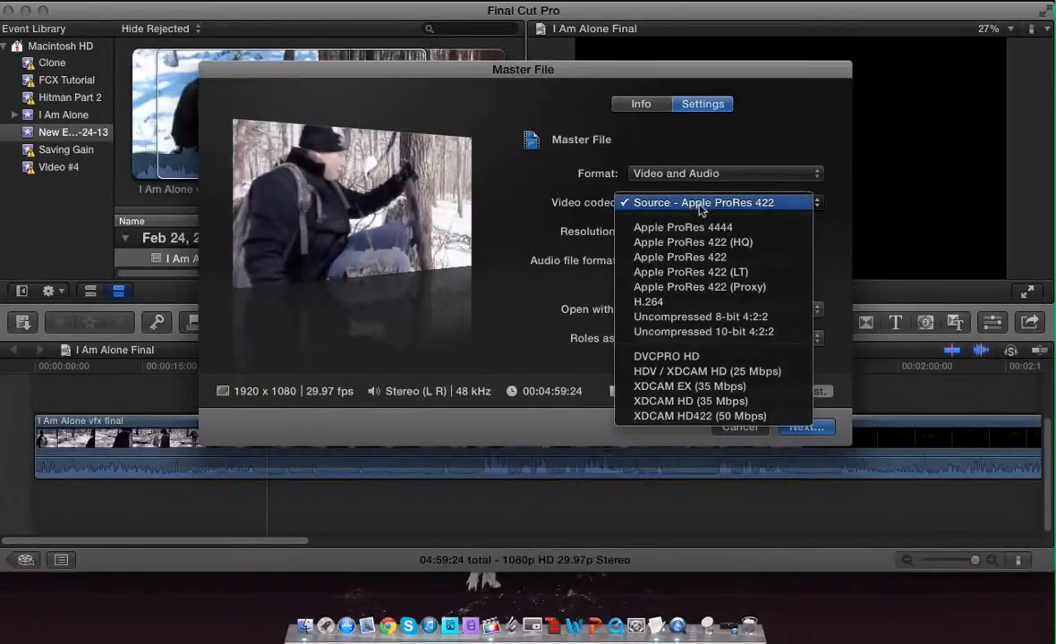
left_click(738, 204)
left_click(728, 174)
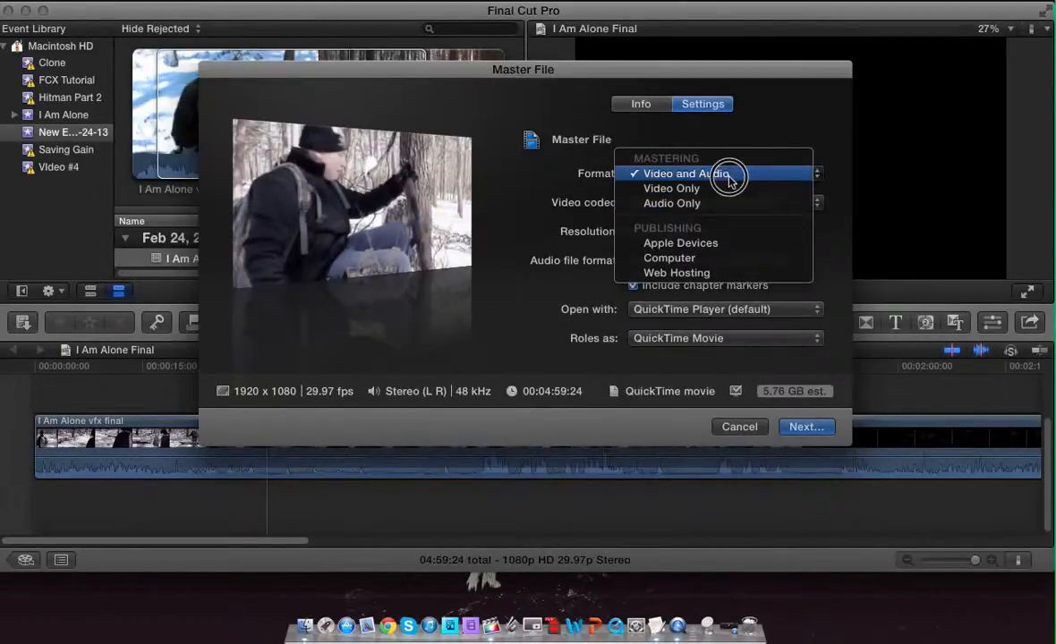
left_click(731, 179)
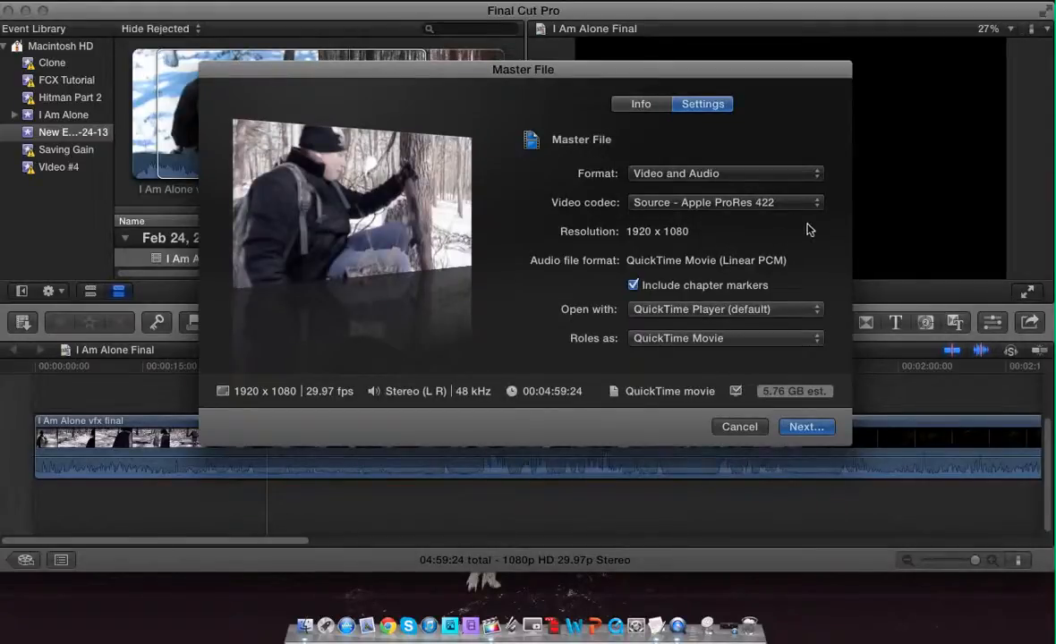
left_click(738, 309)
left_click(723, 309)
left_click(741, 427)
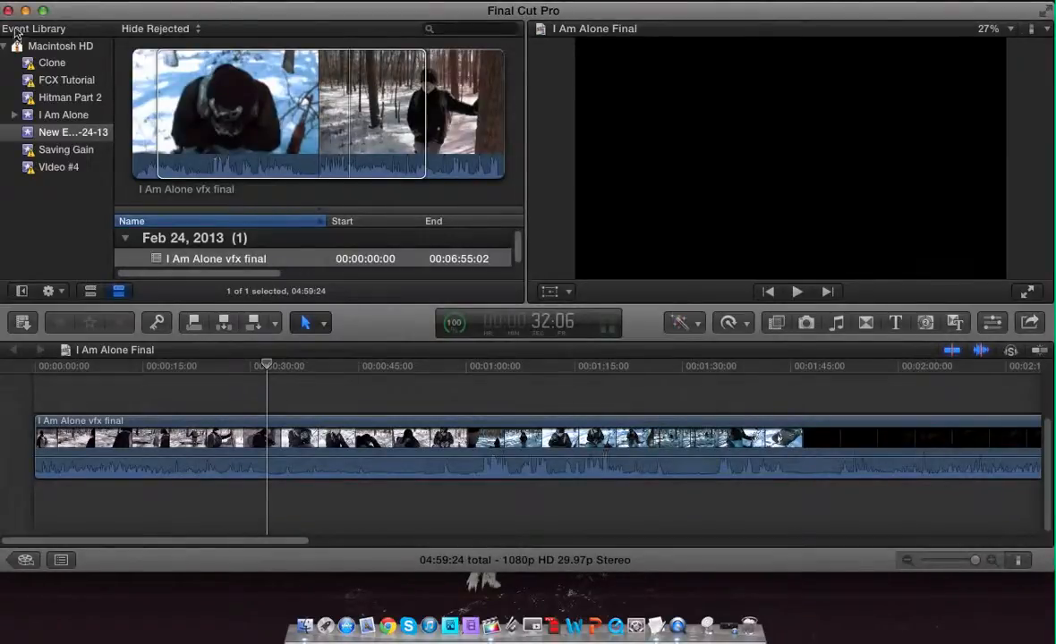
Step: Minimize the editing window to the Dock and restore it
left_click(24, 12)
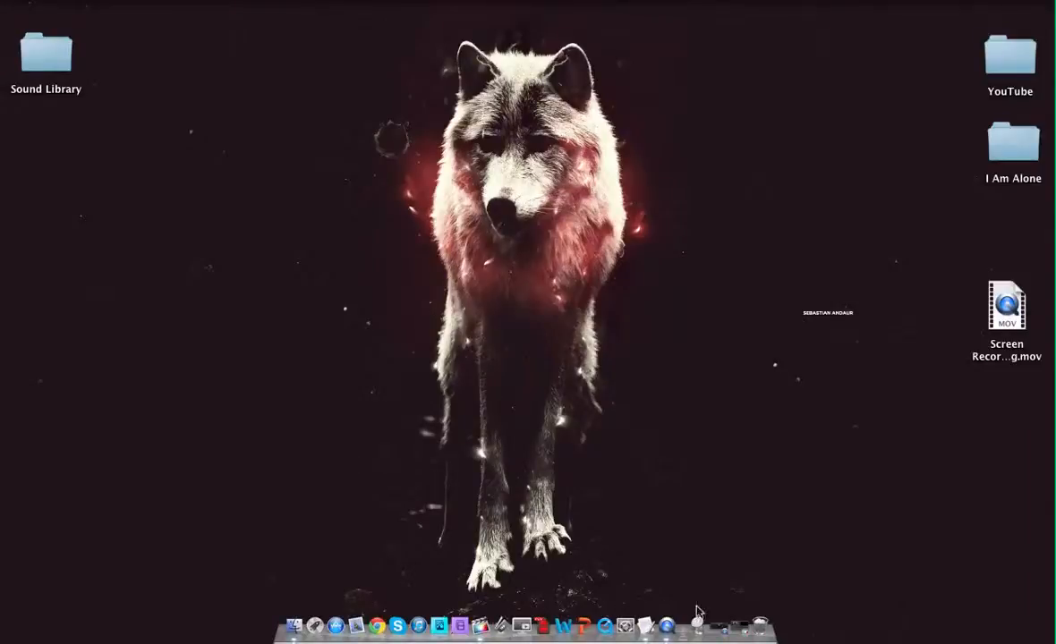
left_click(747, 617)
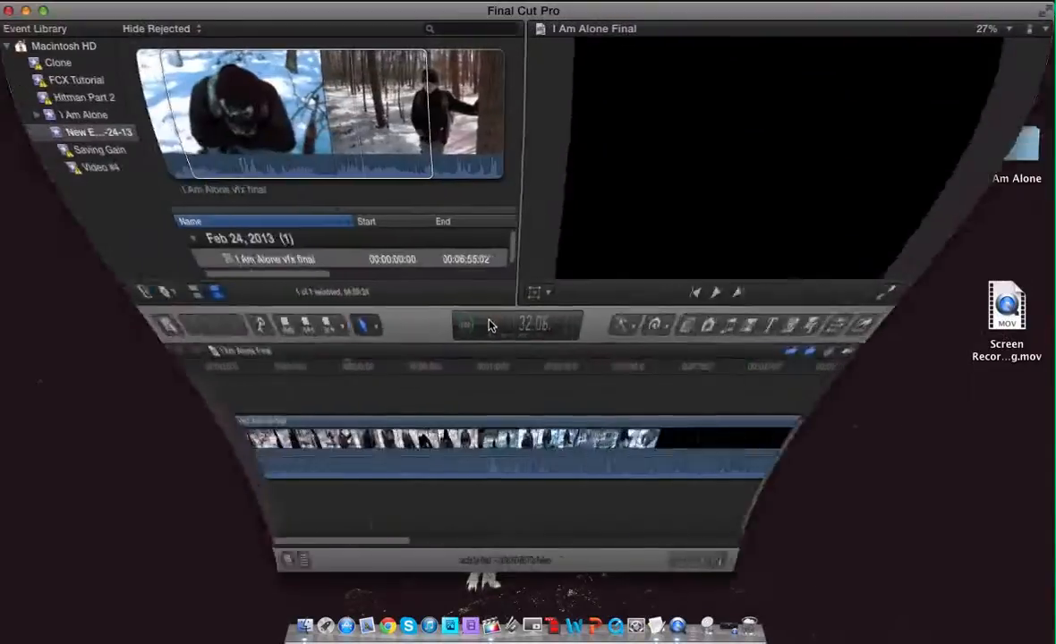